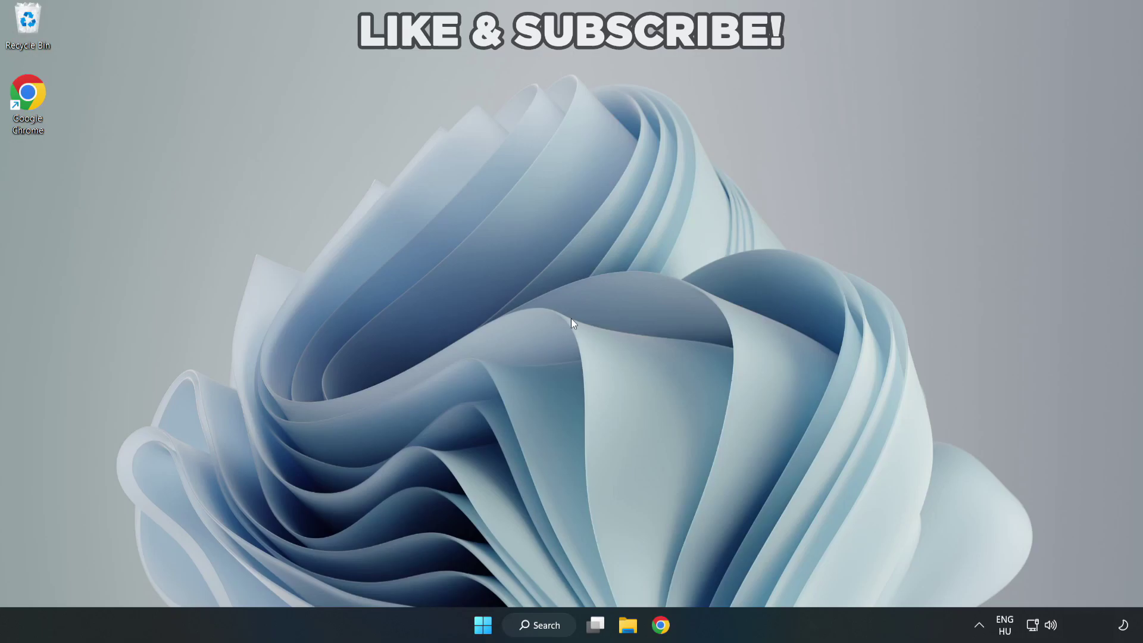
- Search Windows for 'device manager'
left_click(547, 629)
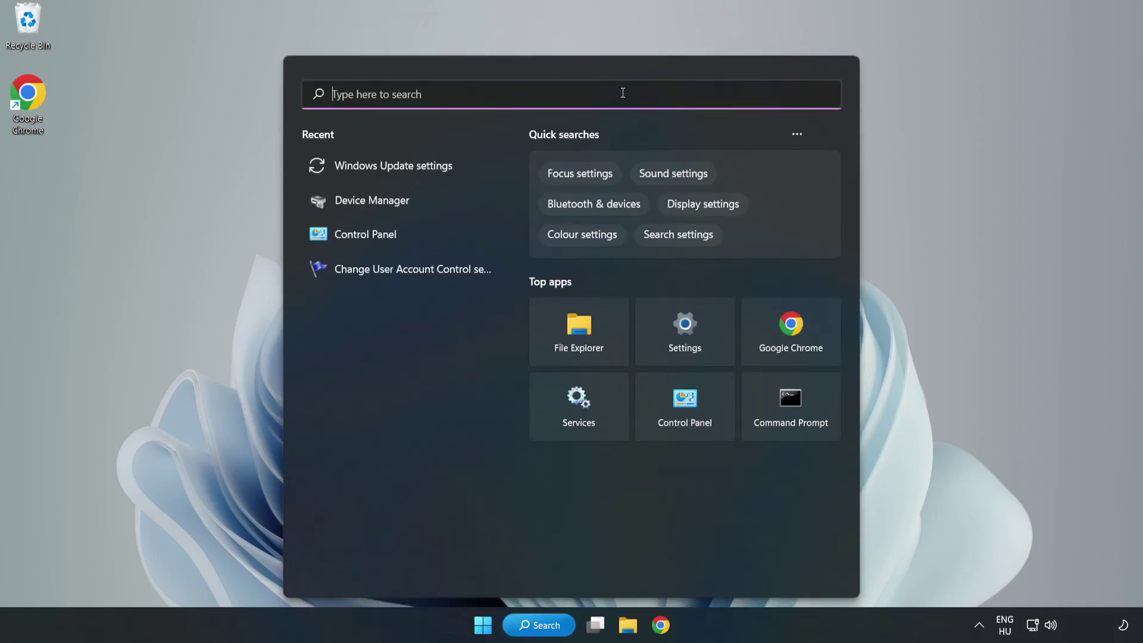
type("devi")
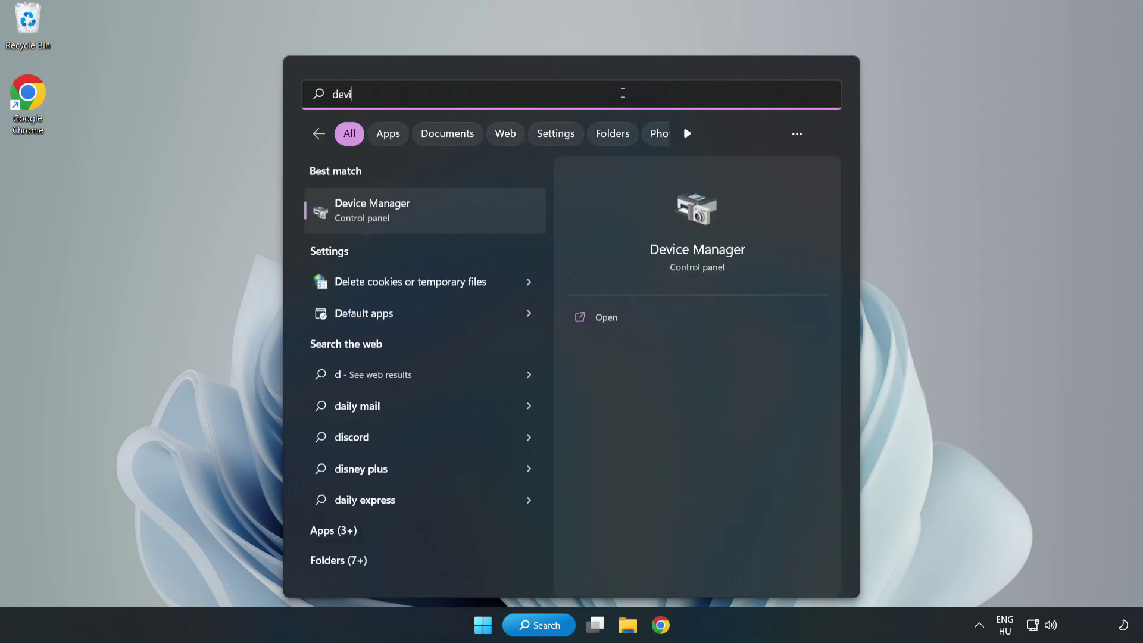
type("ce manager")
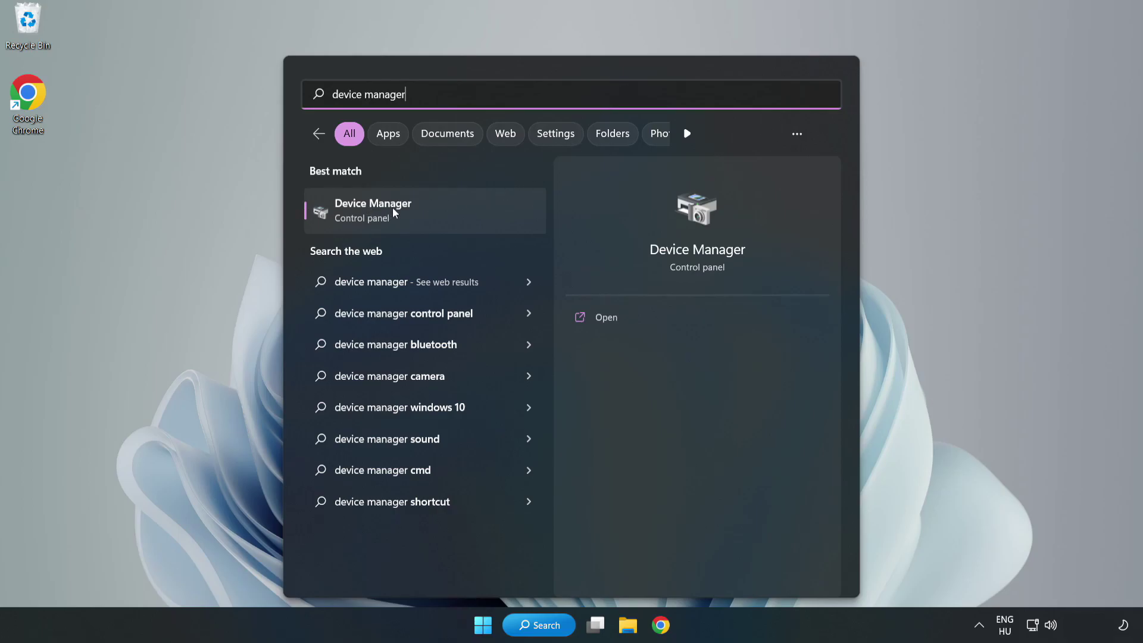
- Open Device Manager, expand Display adapters and right-click the VMware SVGA 3D adapter
left_click(427, 220)
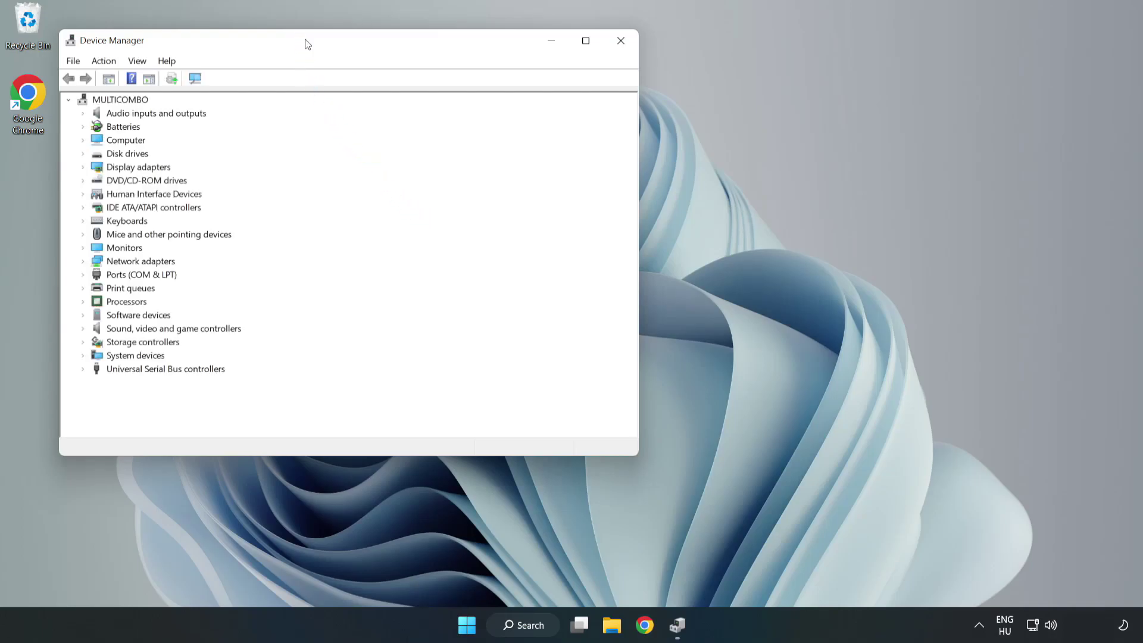
left_click_drag(307, 44, 509, 102)
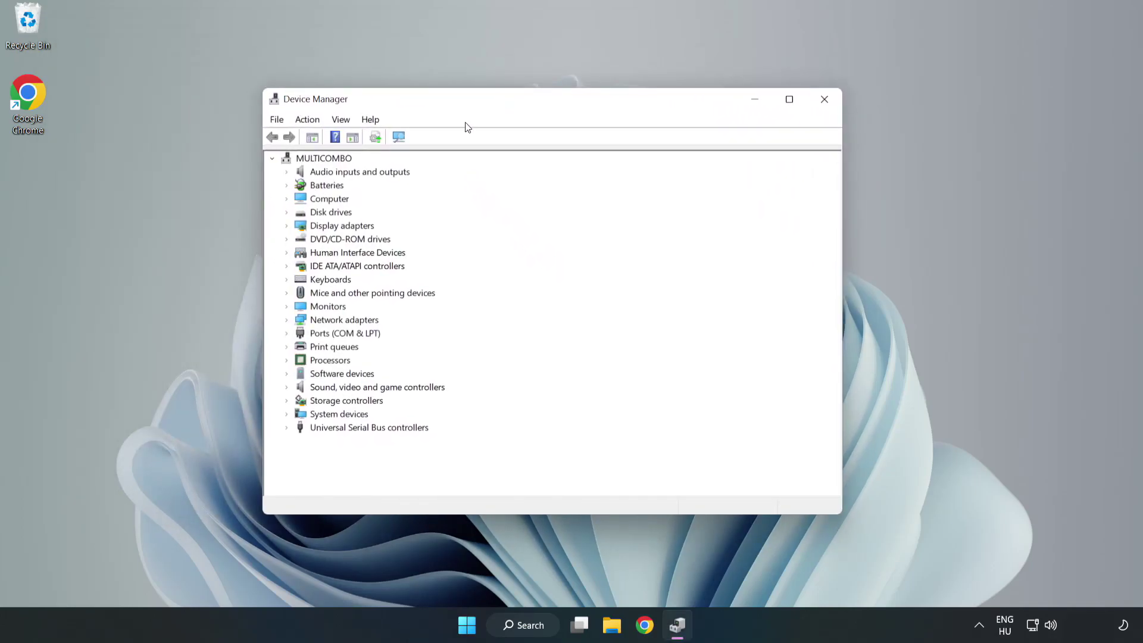
left_click(307, 228)
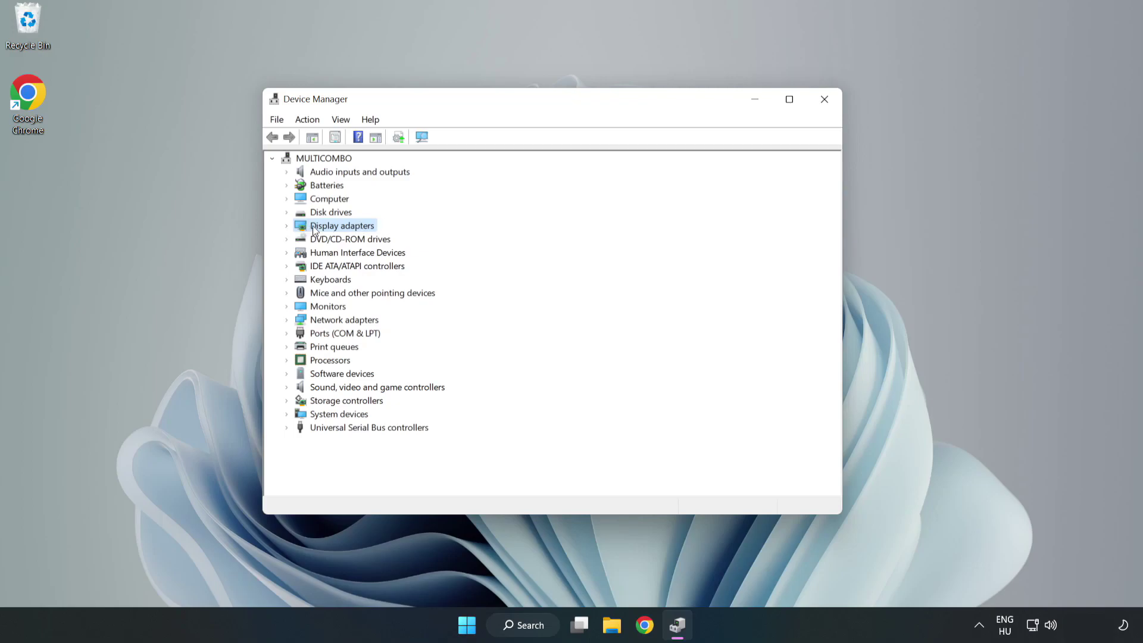
left_click(287, 227)
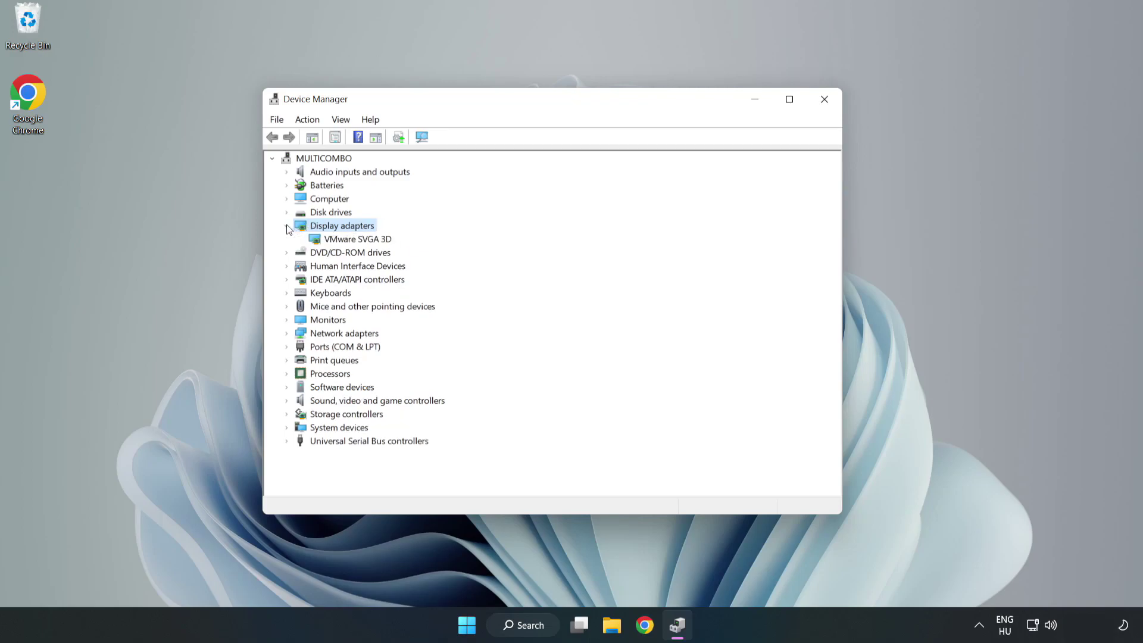
left_click(357, 240)
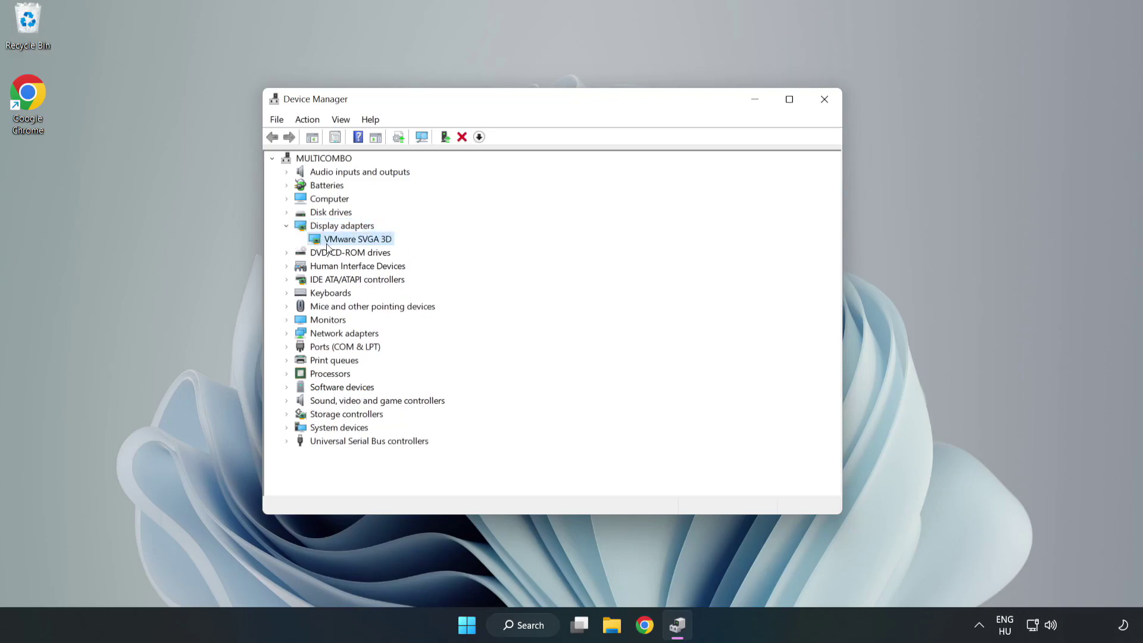
right_click(354, 240)
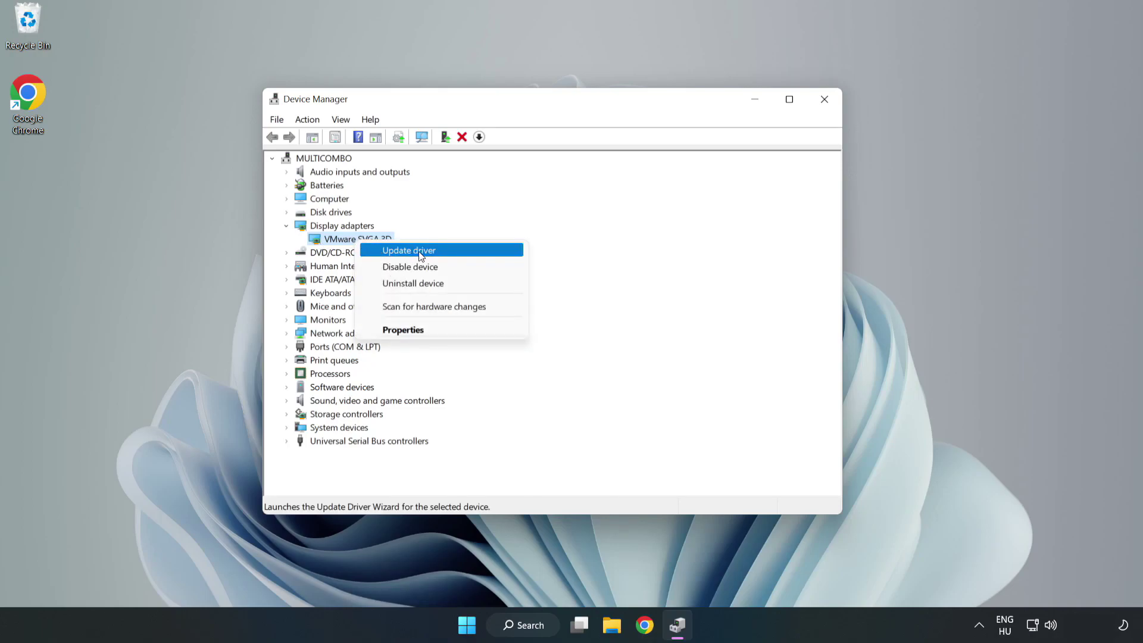
- Run an automatic driver search for the VMware SVGA 3D adapter, then close the wizard
left_click(444, 255)
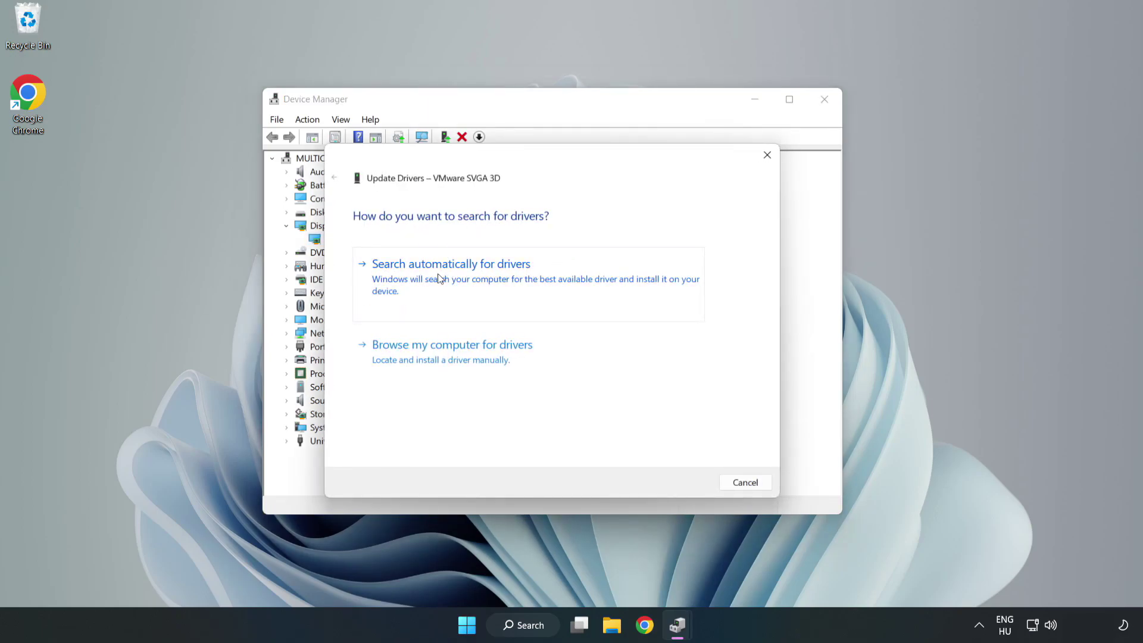
left_click(455, 279)
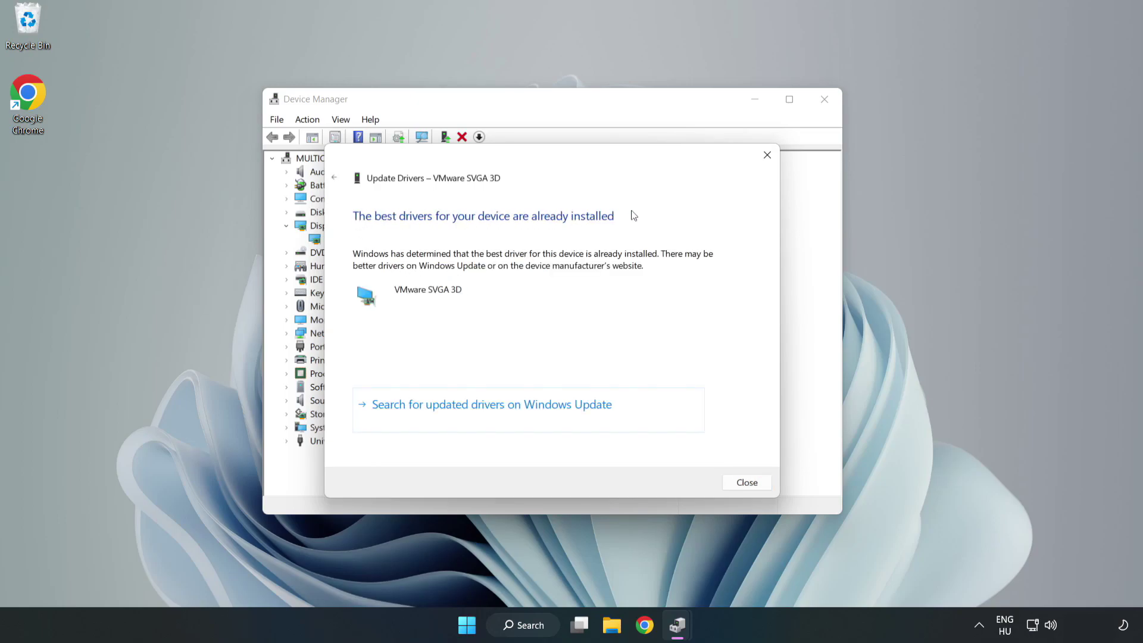
left_click(747, 483)
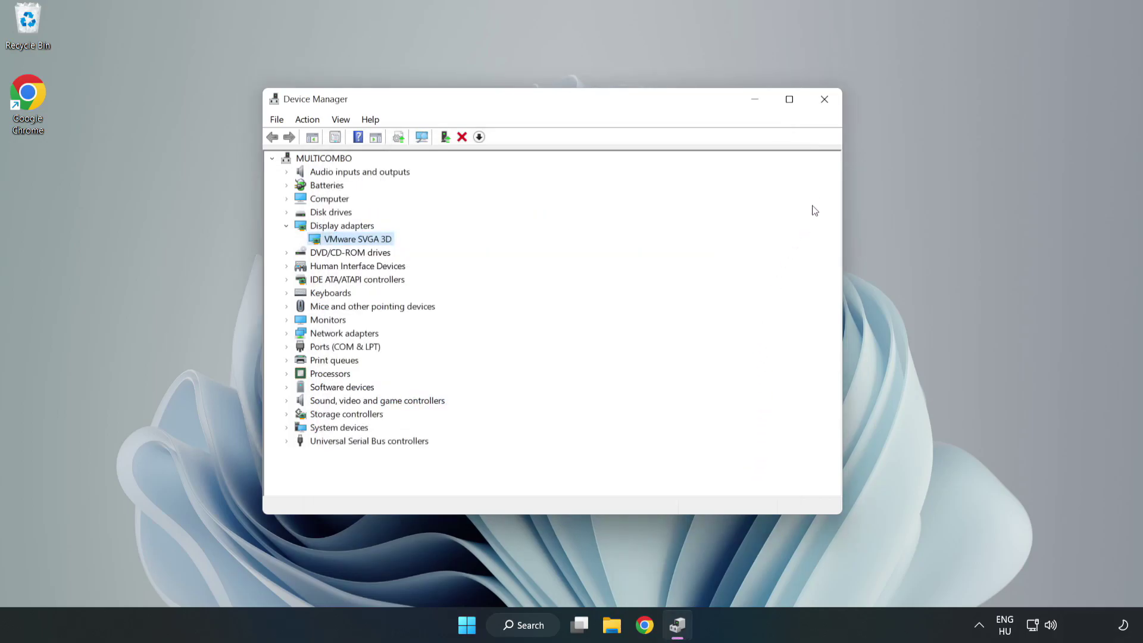
- Close Device Manager and search Windows for 'updates'
left_click(825, 103)
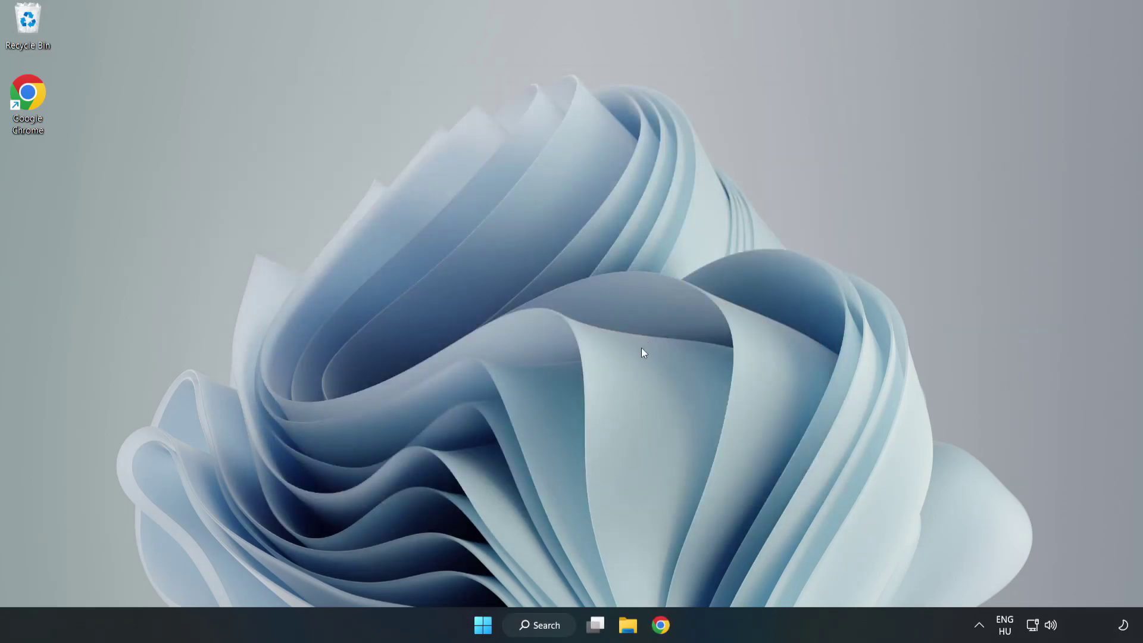
left_click(543, 624)
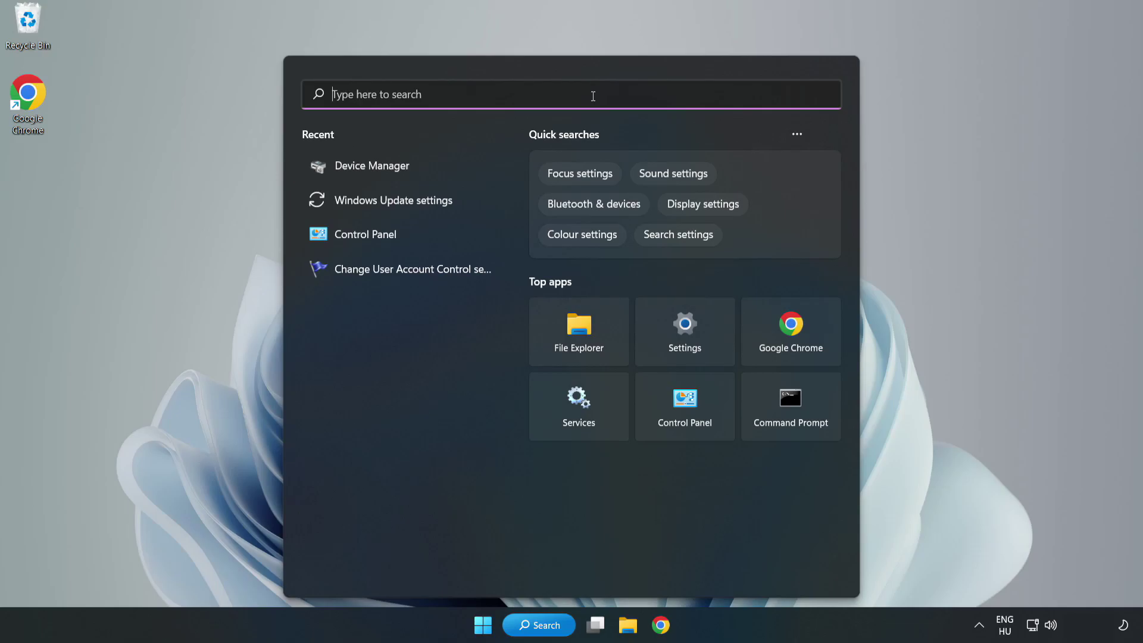
type("updates")
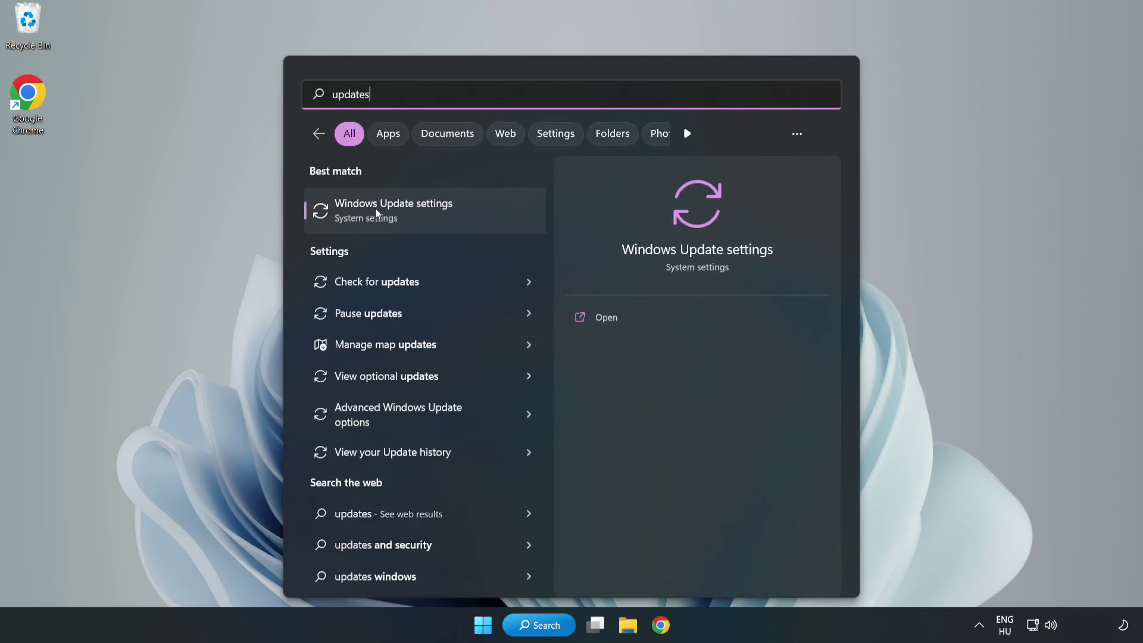
- Open Windows Update settings maximized and check for new updates
left_click(406, 212)
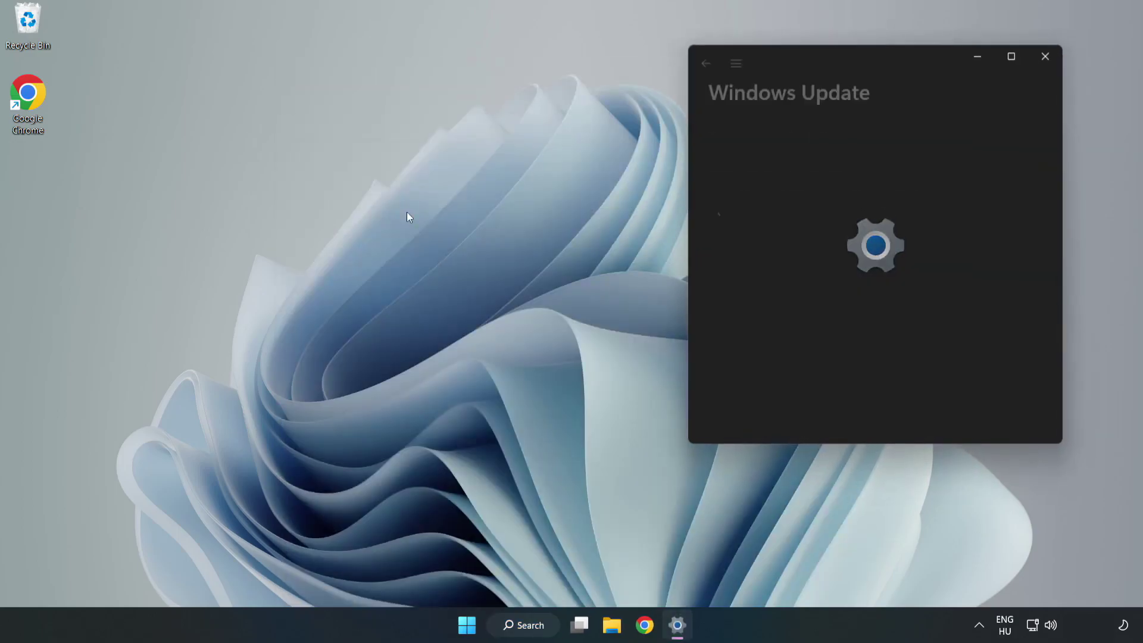
left_click(1013, 56)
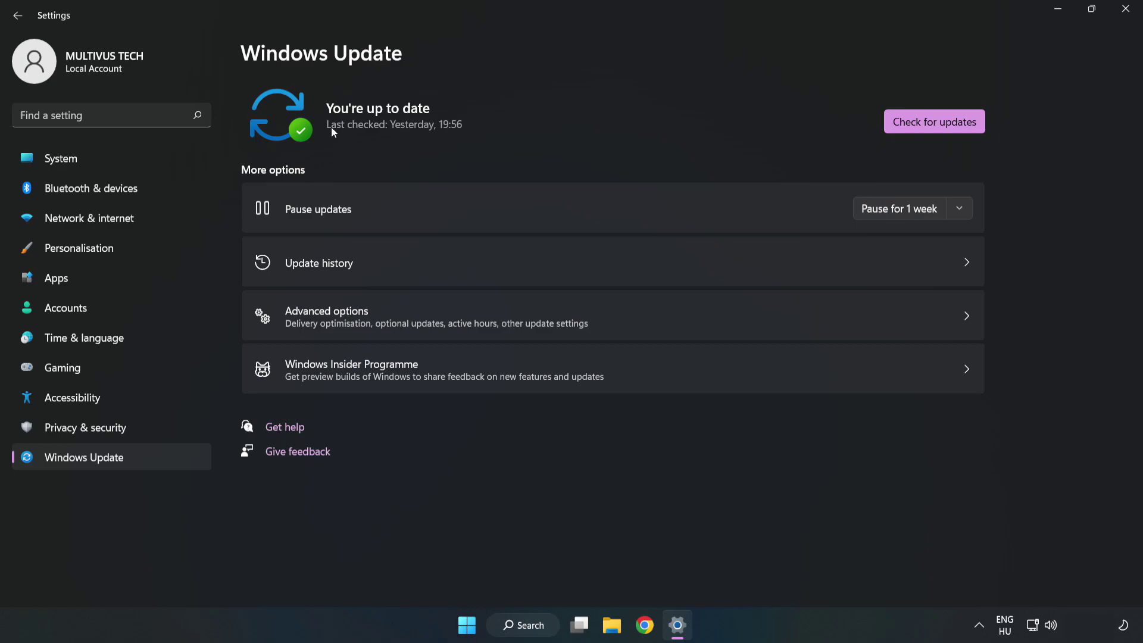
left_click(935, 124)
- Close Settings and open the YOUR NOT WORKING APP shortcut's Properties, centred on screen
left_click(1126, 8)
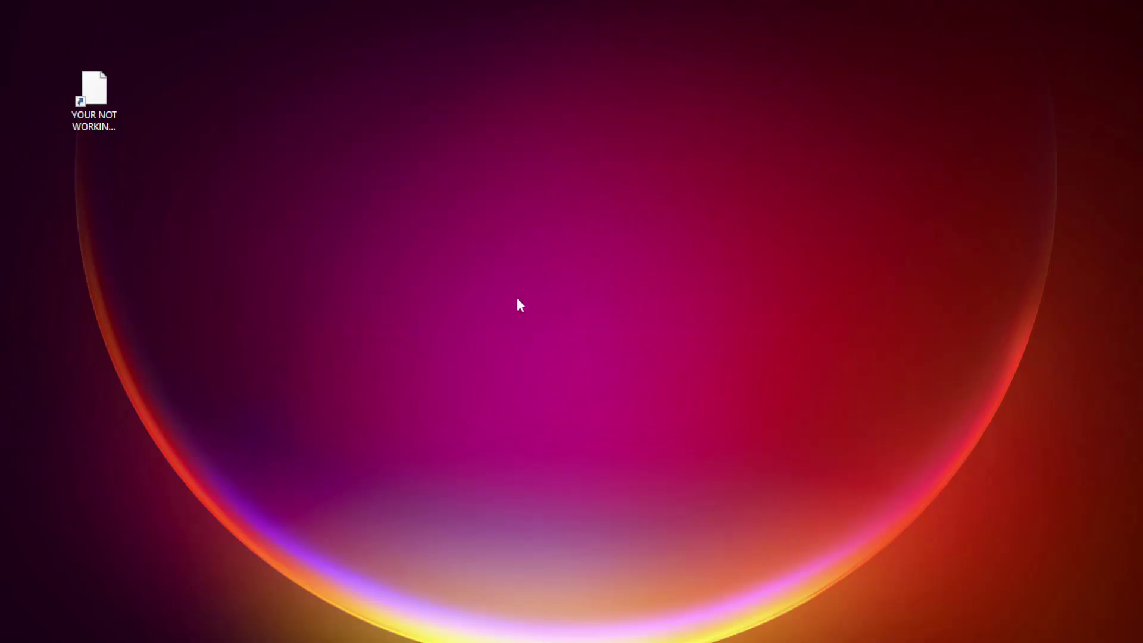
left_click(84, 130)
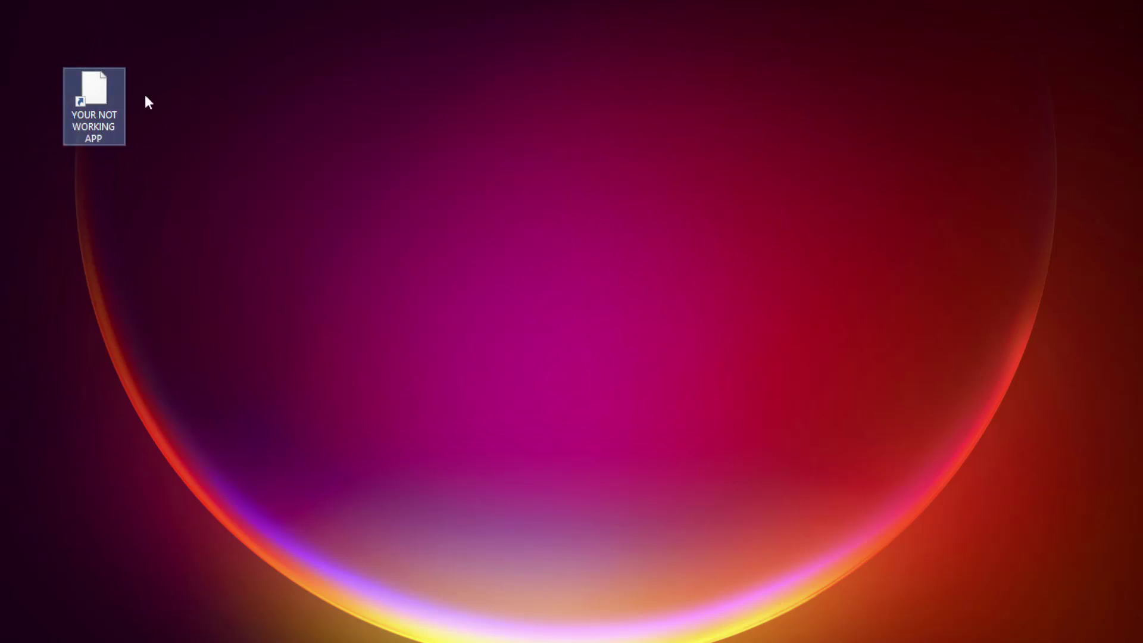
right_click(94, 89)
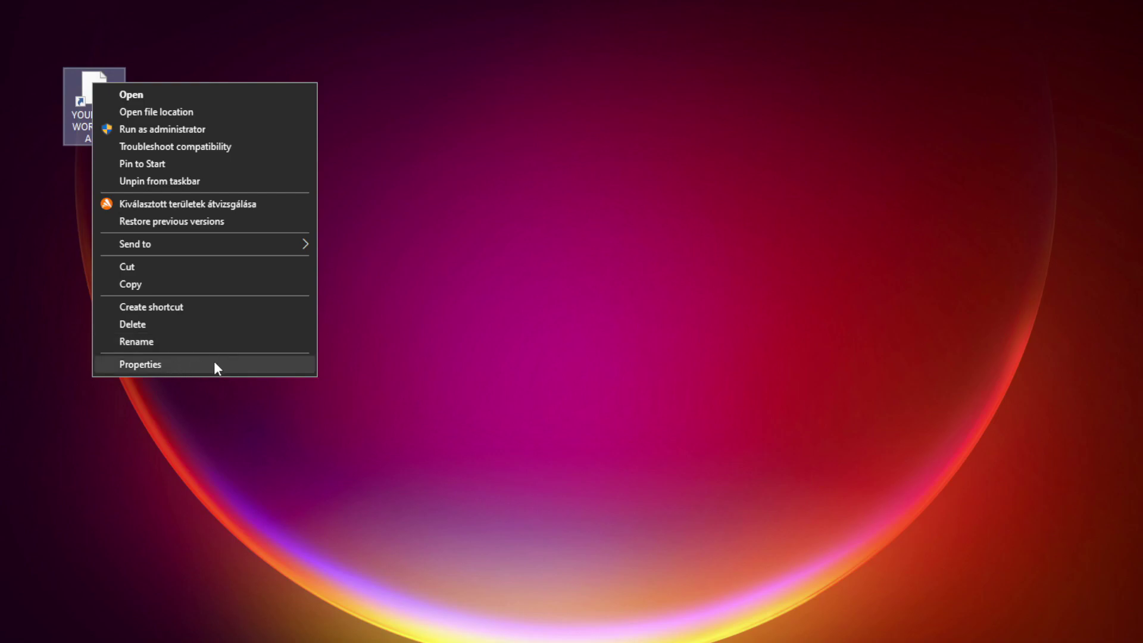
left_click(229, 364)
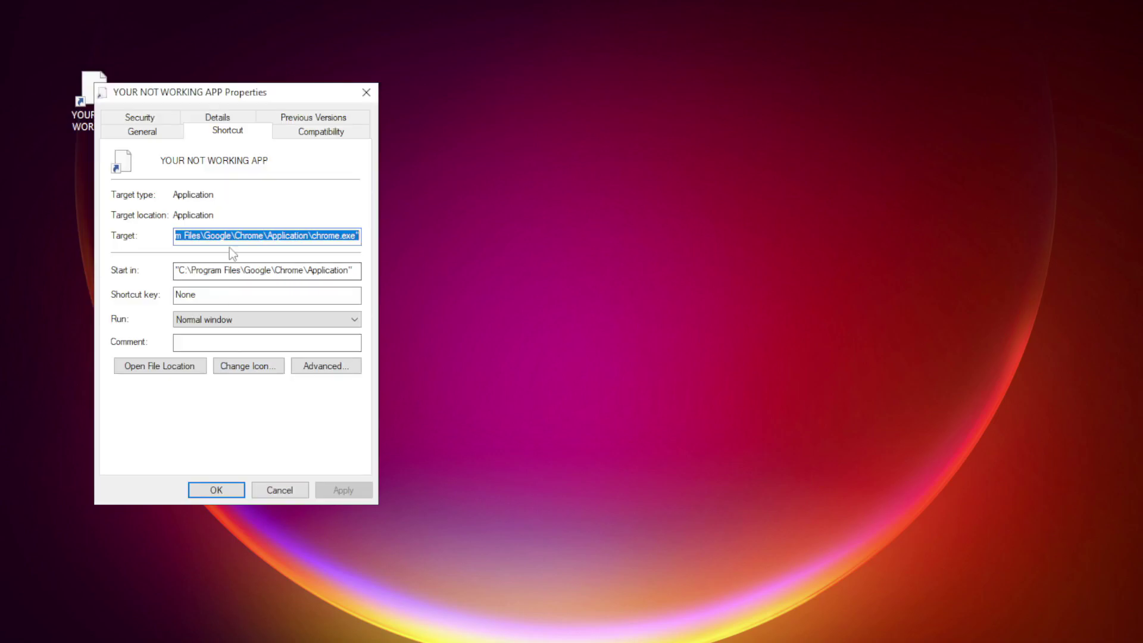
left_click_drag(251, 96, 577, 128)
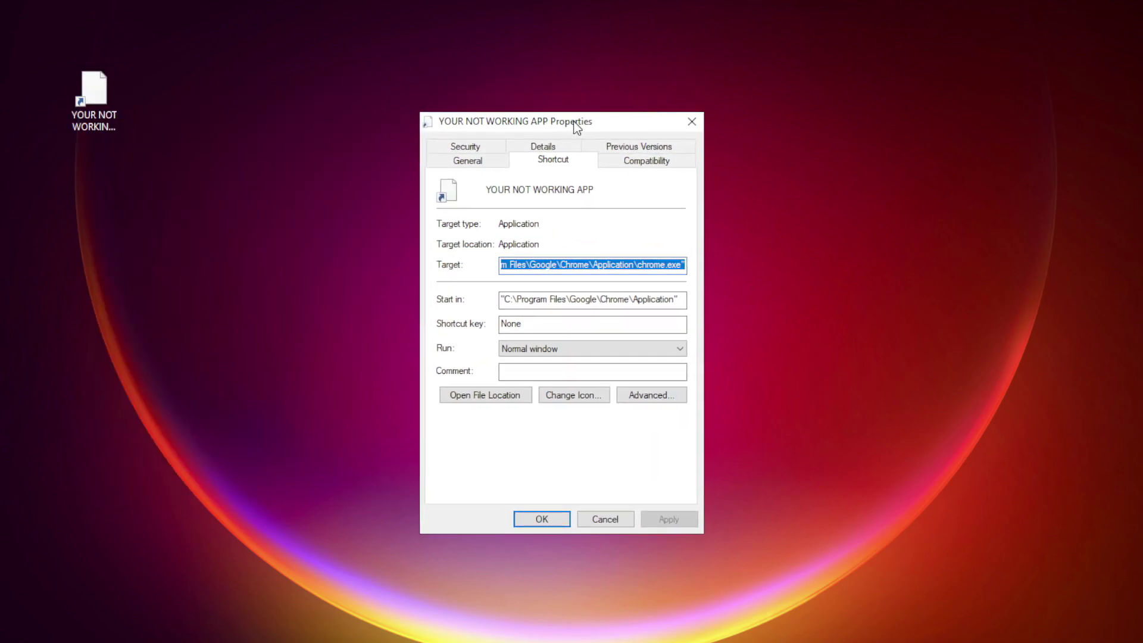
- Set the shortcut to Windows 8 compatibility mode, run as administrator, fullscreen optimizations disabled, and save
left_click(671, 167)
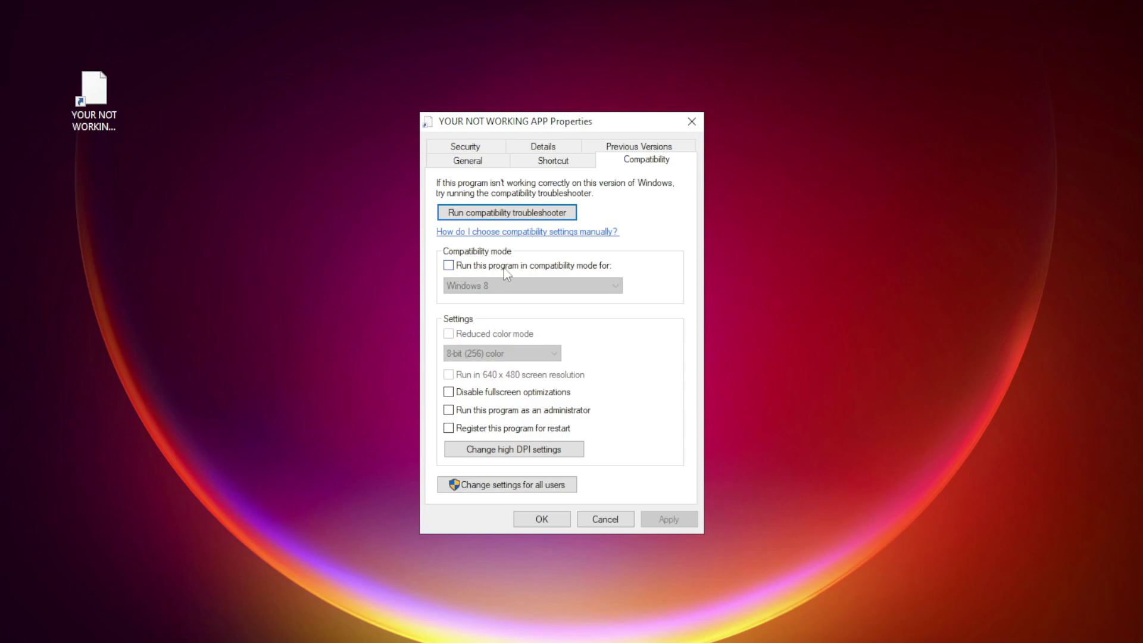
left_click(464, 266)
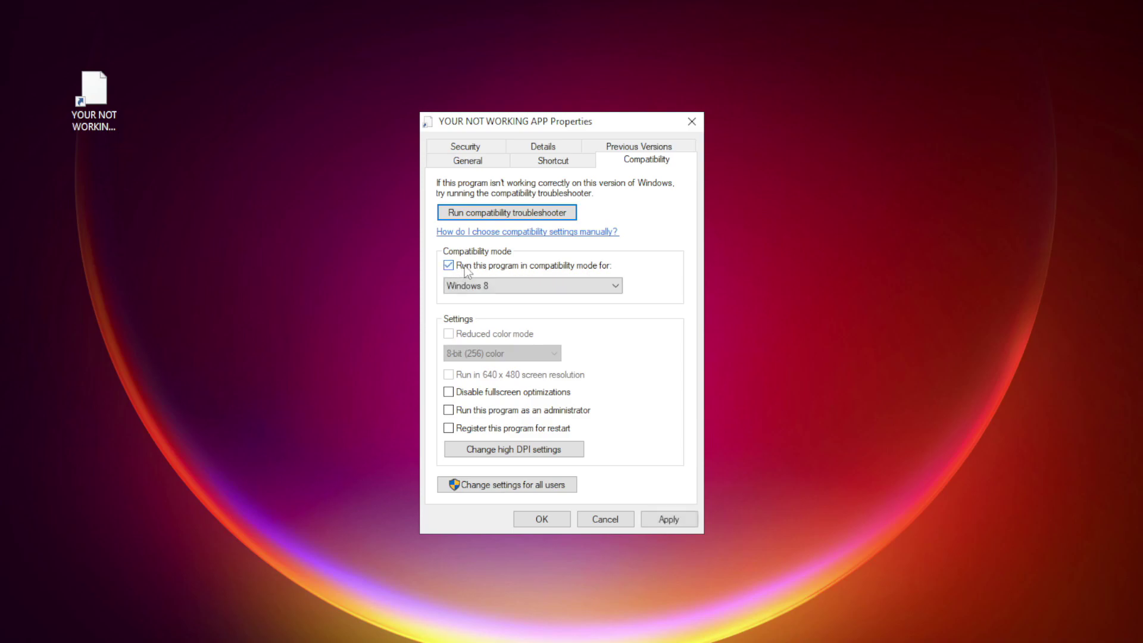
left_click(509, 287)
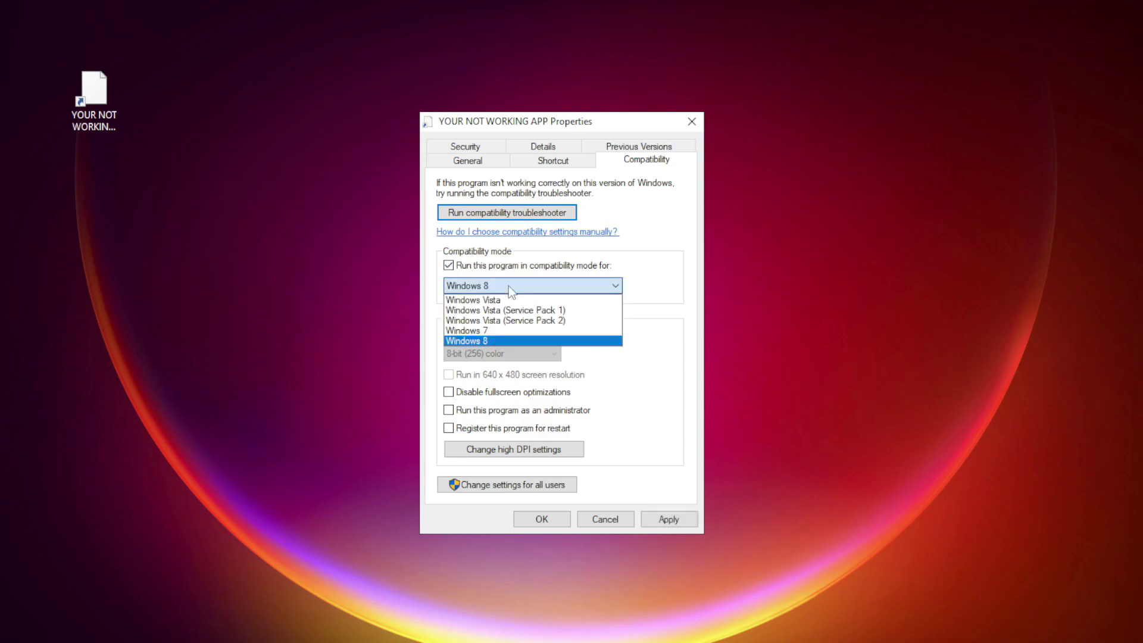
left_click(499, 337)
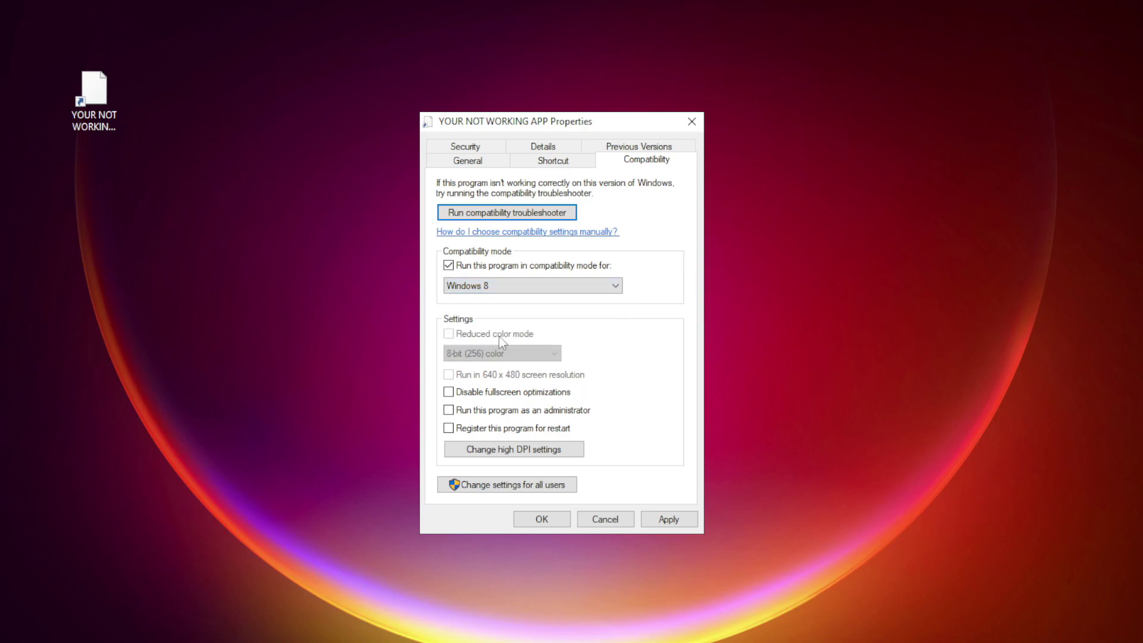
left_click(499, 395)
left_click(675, 523)
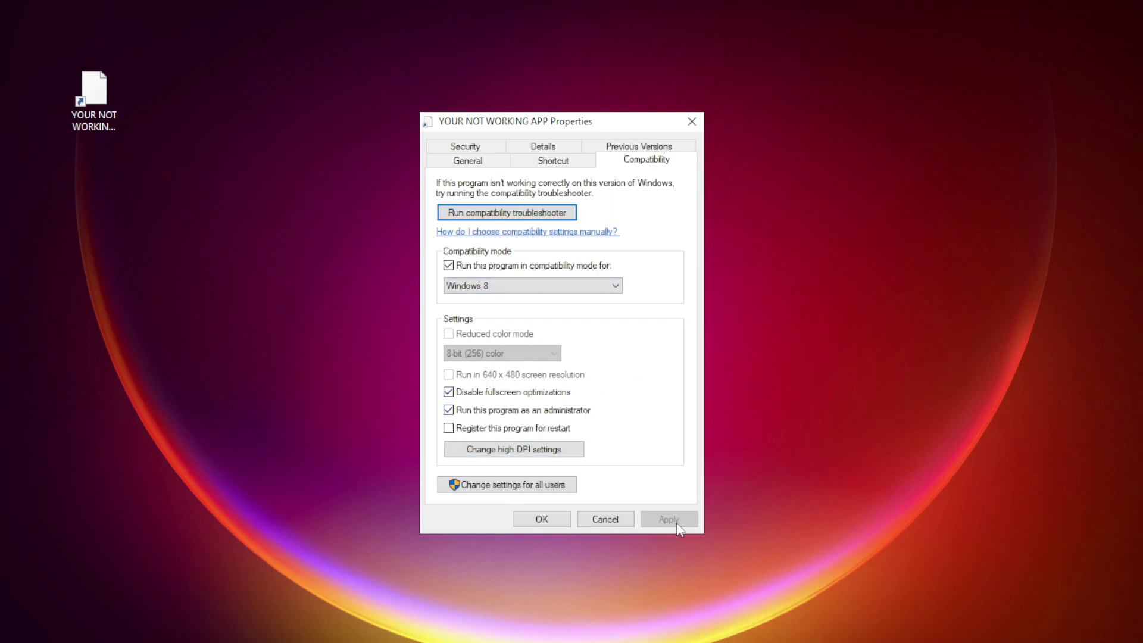
left_click(545, 520)
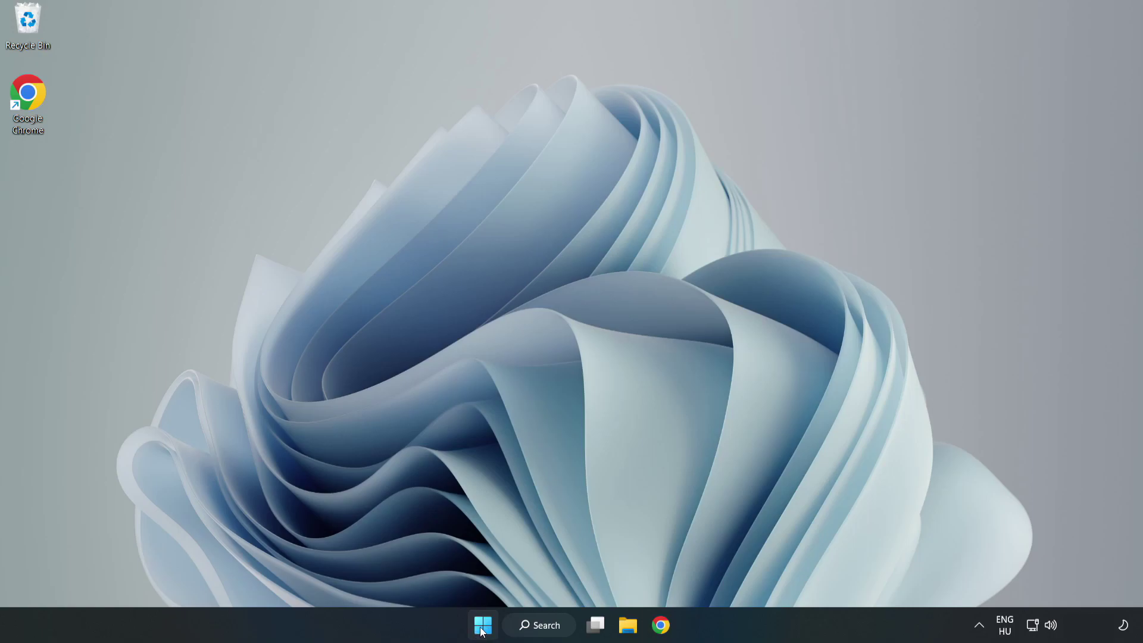
- Launch Task Manager from the Start button's quick-link menu
right_click(484, 630)
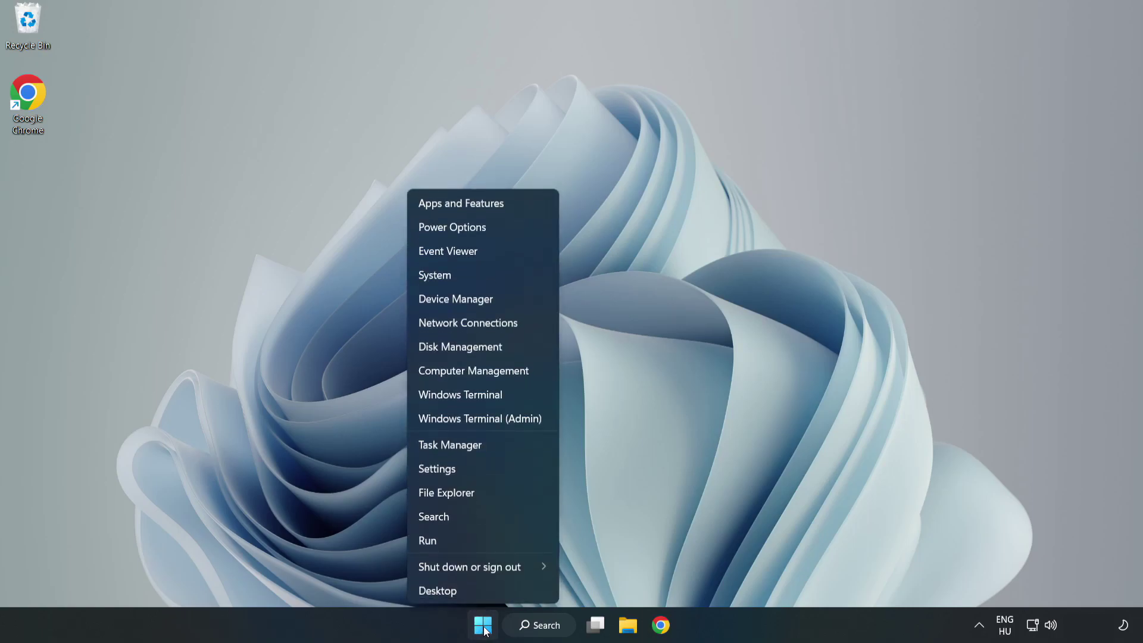
left_click(481, 448)
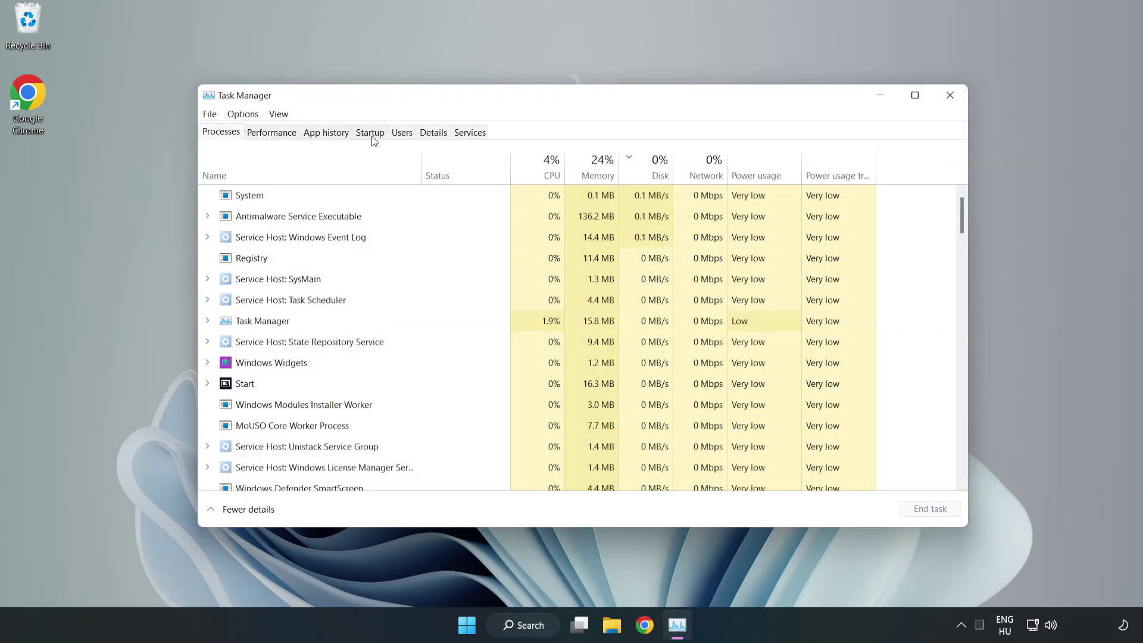
- Disable Cortana, Microsoft Edge, Microsoft Teams and Phone Link on the Startup tab
left_click(371, 136)
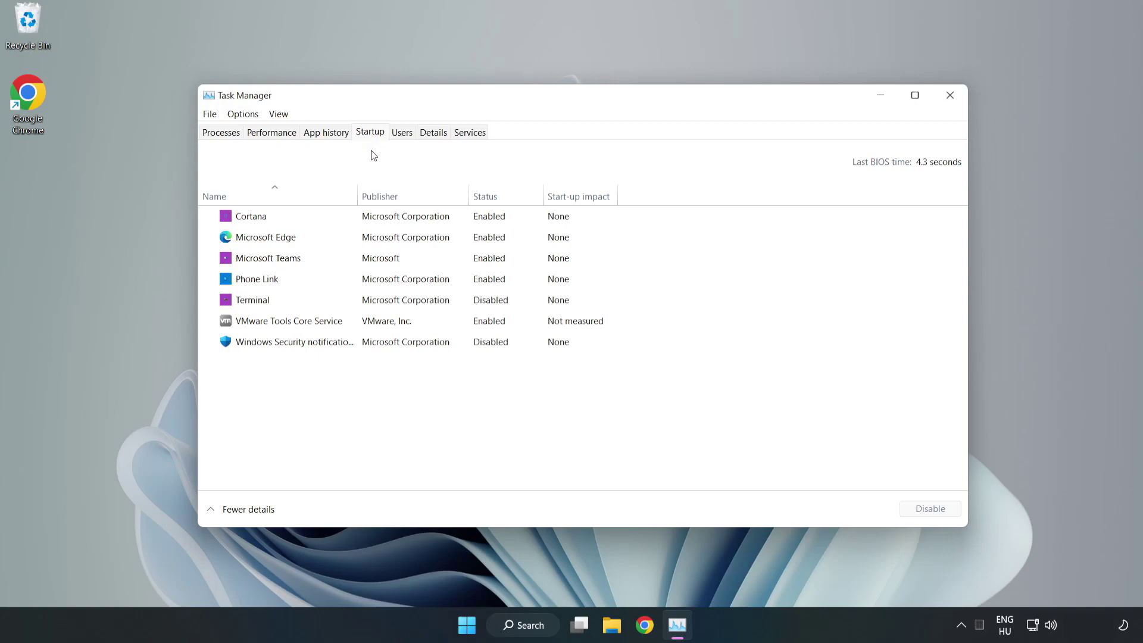
left_click(395, 225)
left_click(917, 508)
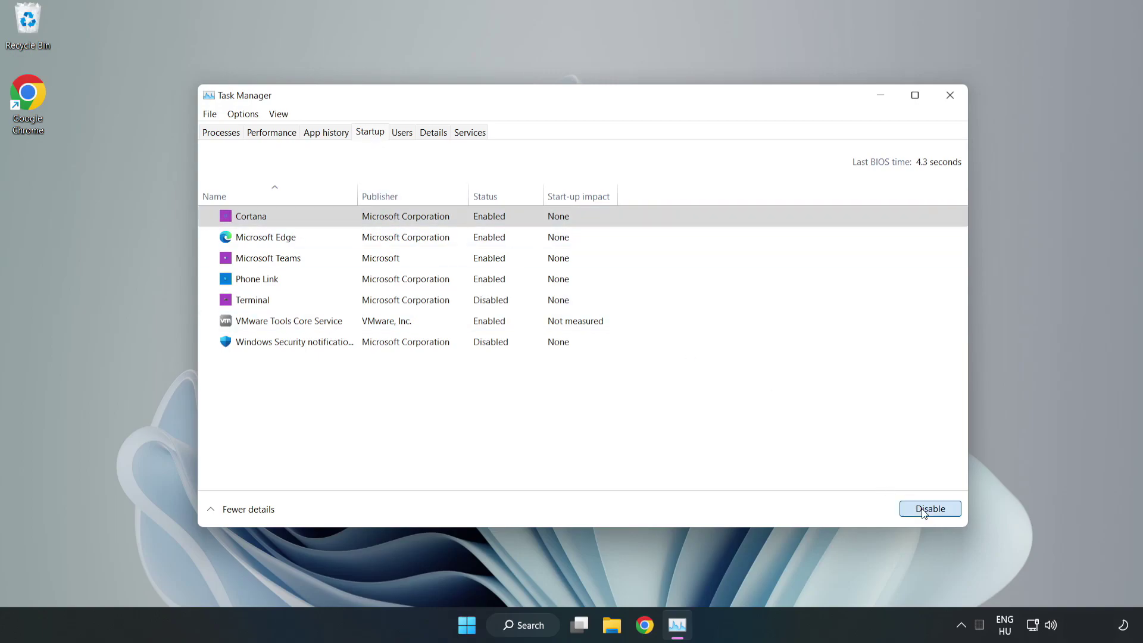
left_click(494, 235)
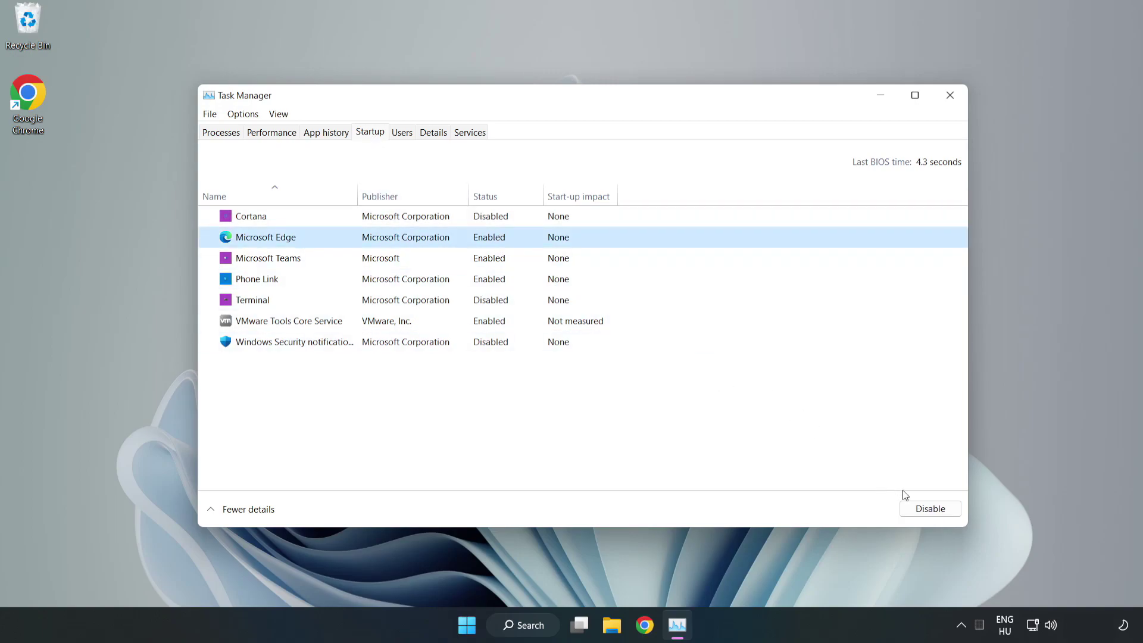
left_click(930, 509)
left_click(404, 262)
left_click(930, 509)
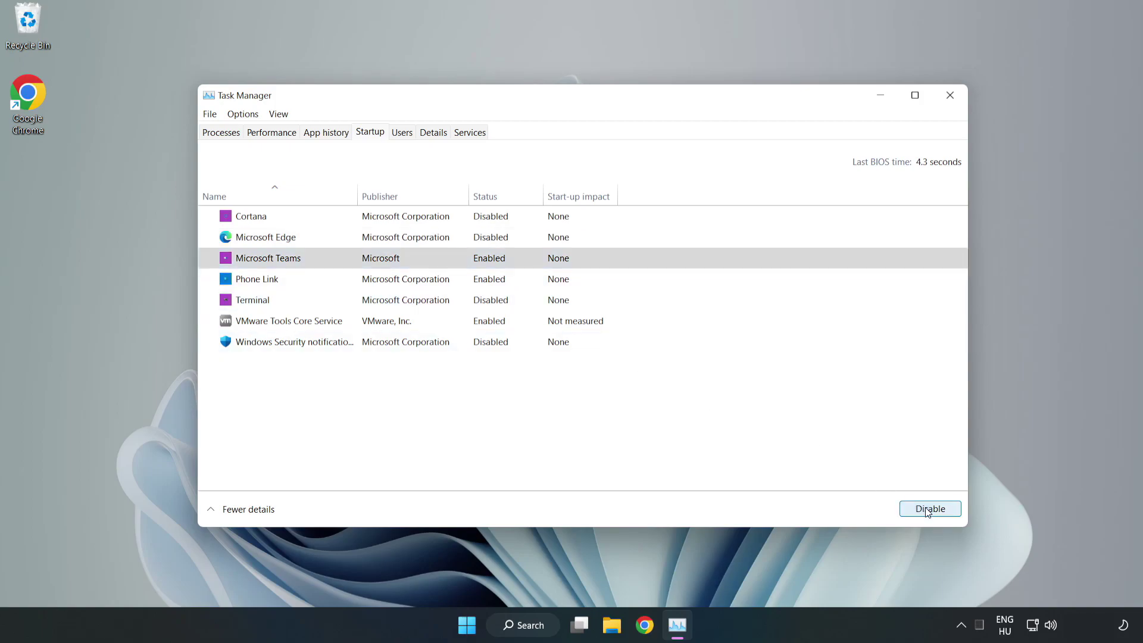
left_click(383, 284)
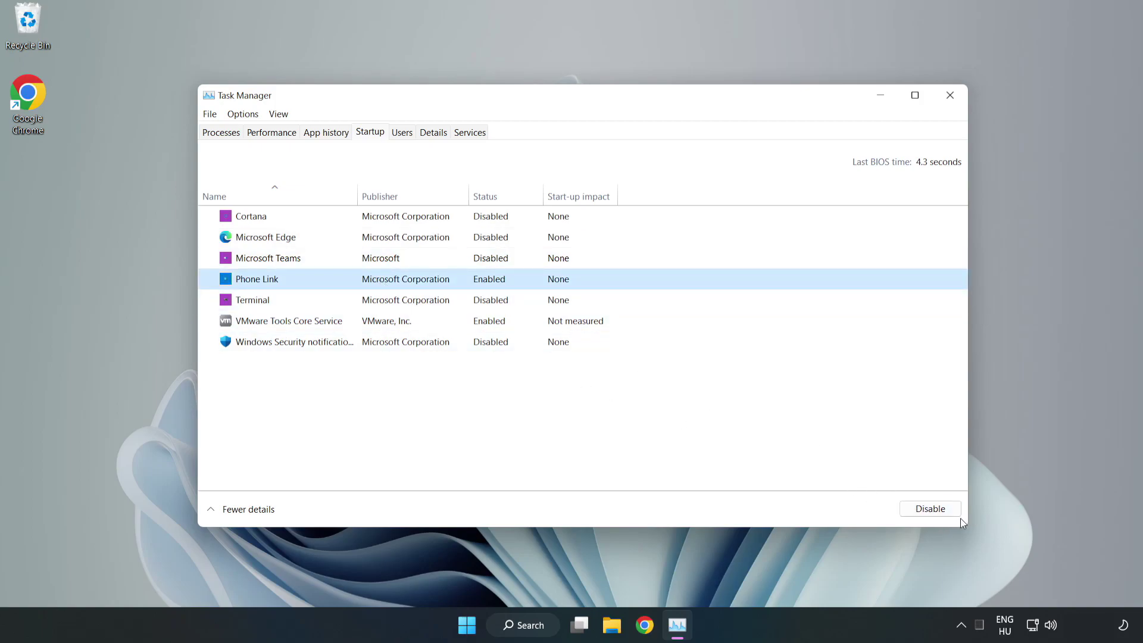
left_click(917, 509)
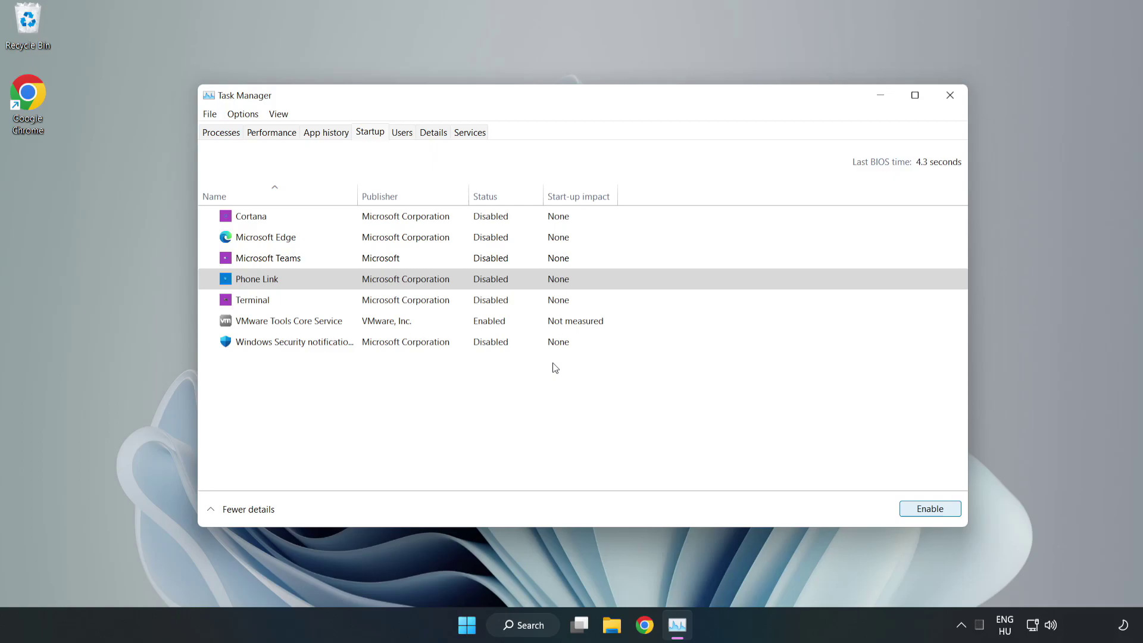
- Close Task Manager and launch Command Prompt (cmd) as administrator, centred on screen
left_click(951, 96)
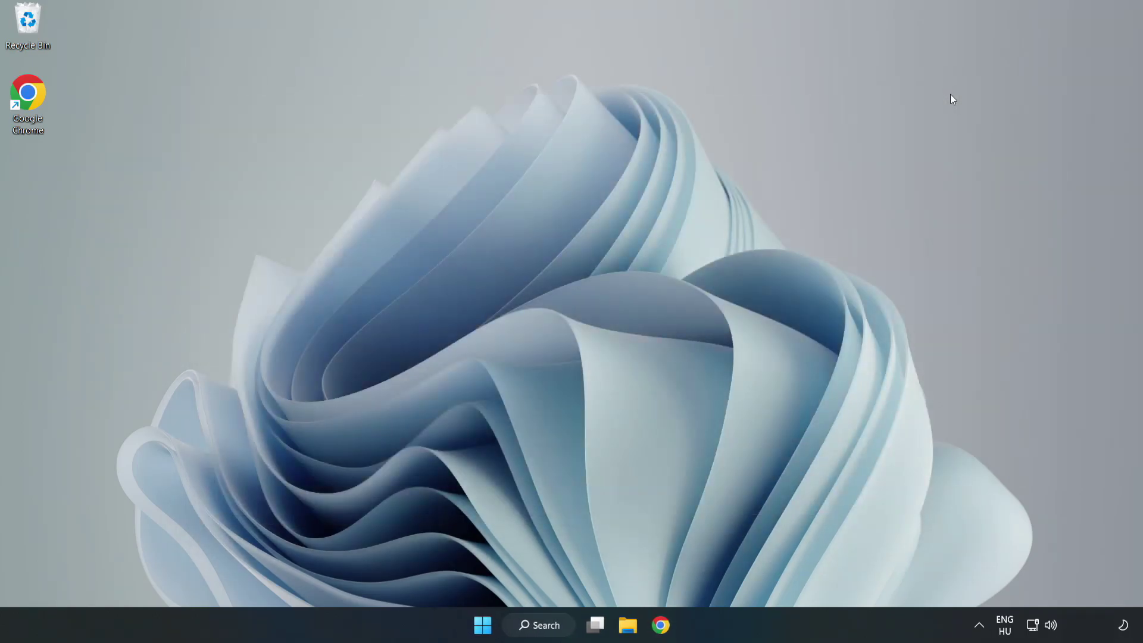
left_click(546, 625)
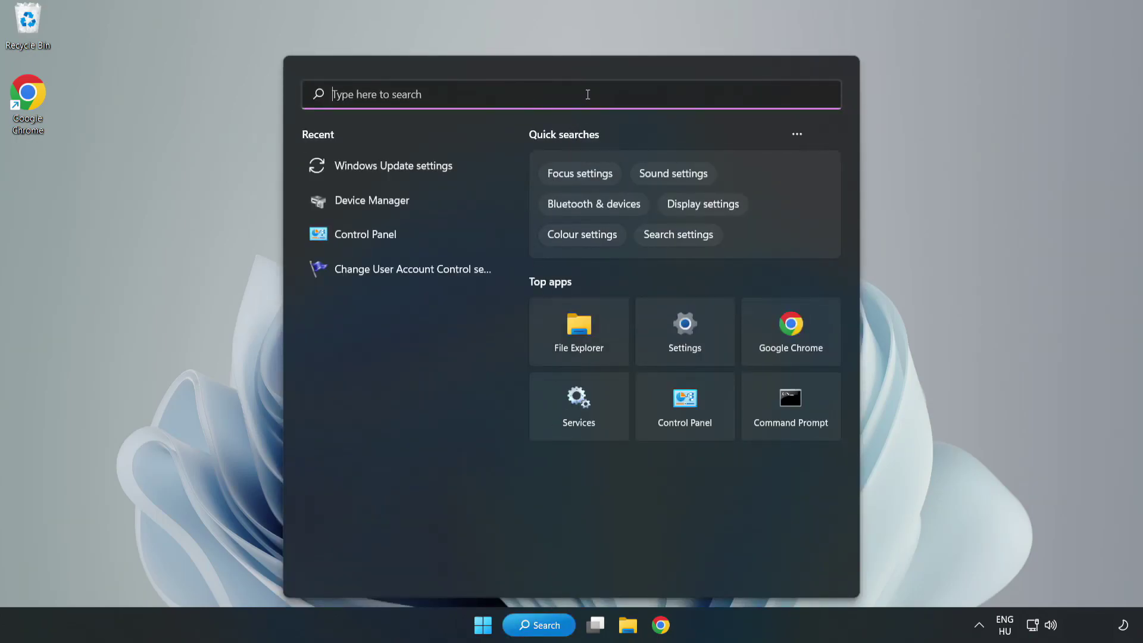
type("cmd")
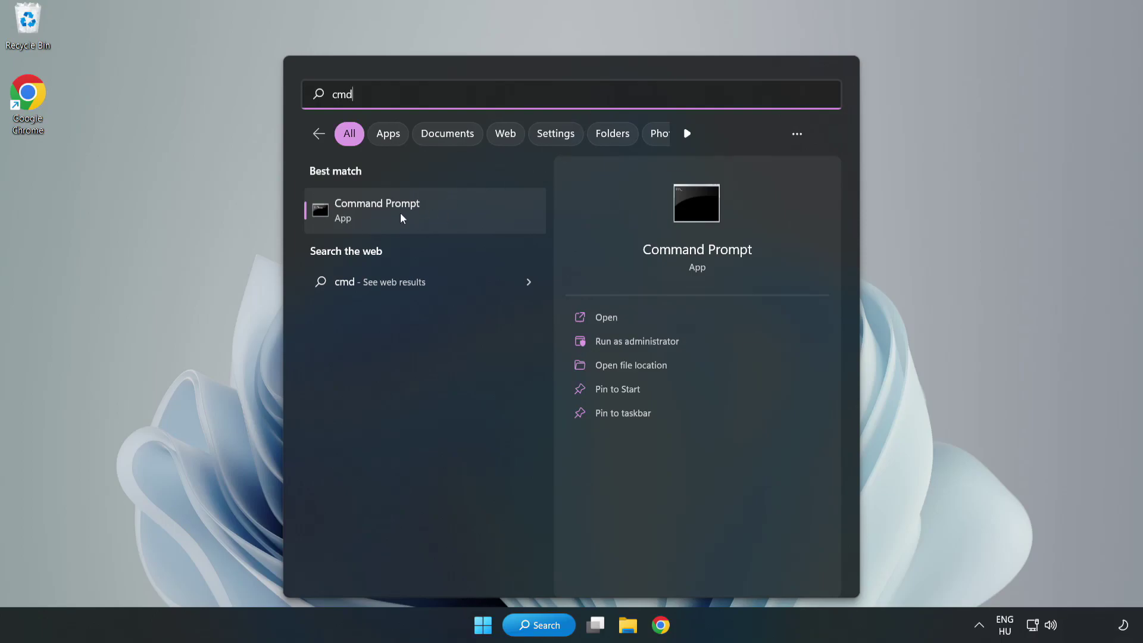
left_click(450, 217)
right_click(450, 216)
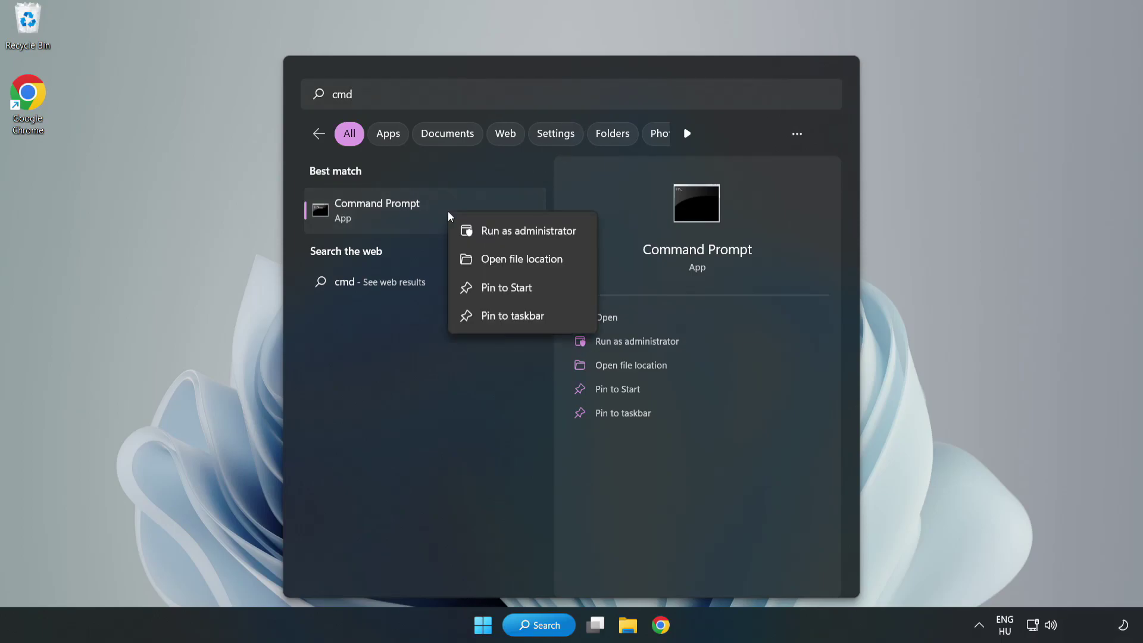
left_click(494, 232)
left_click_drag(459, 128, 583, 134)
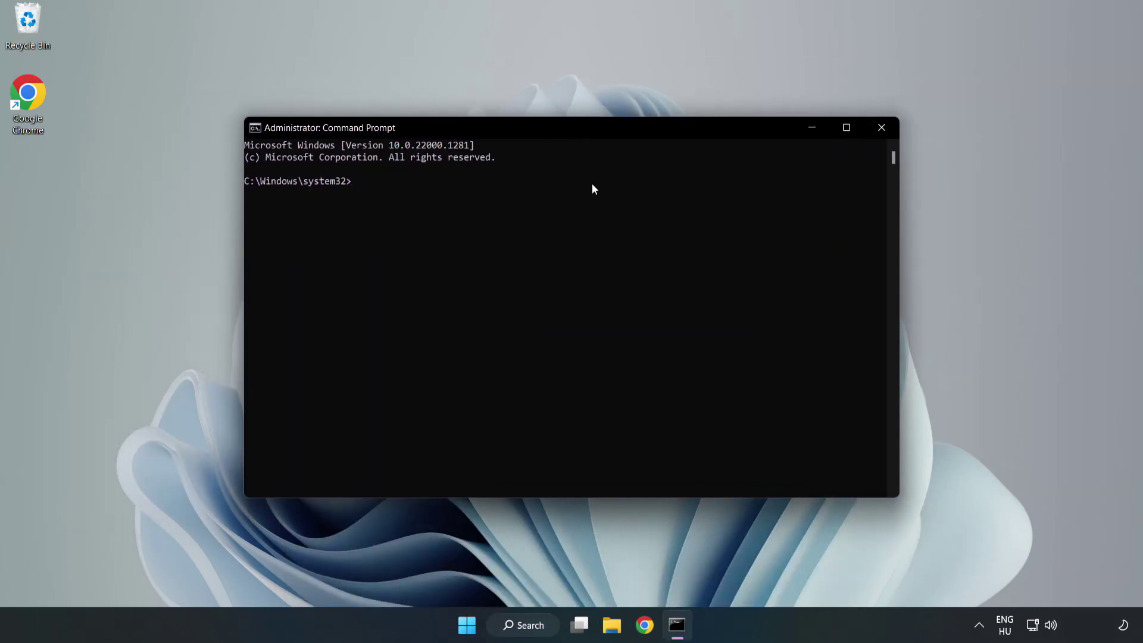
- Run sfc /scannow and close Command Prompt once it reports no integrity violations
type("sfc")
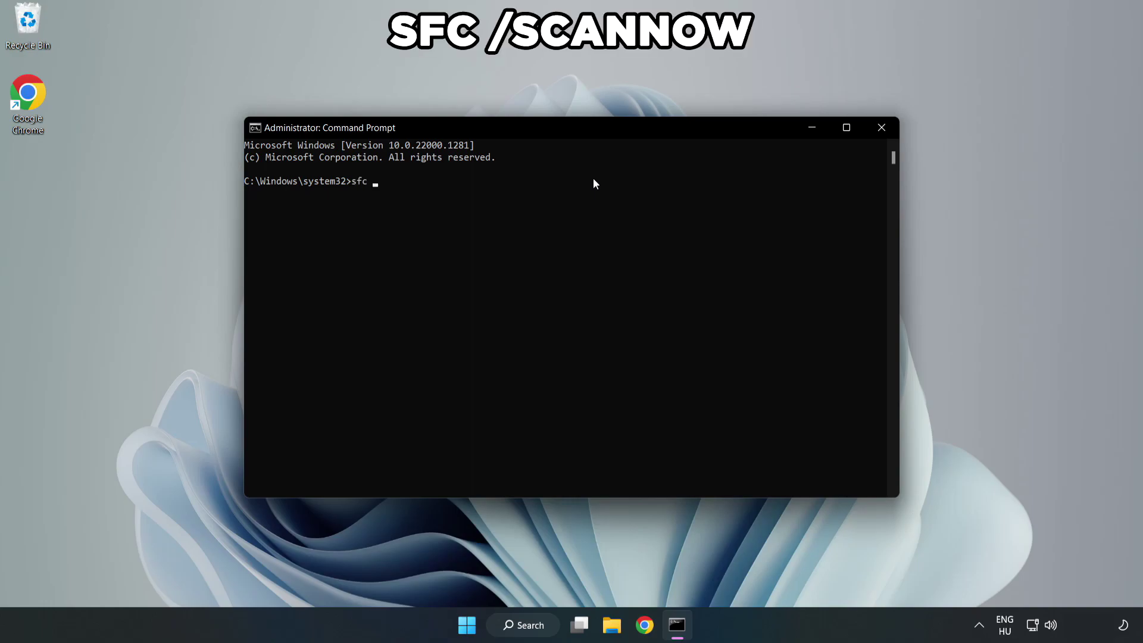
type(" /scannow")
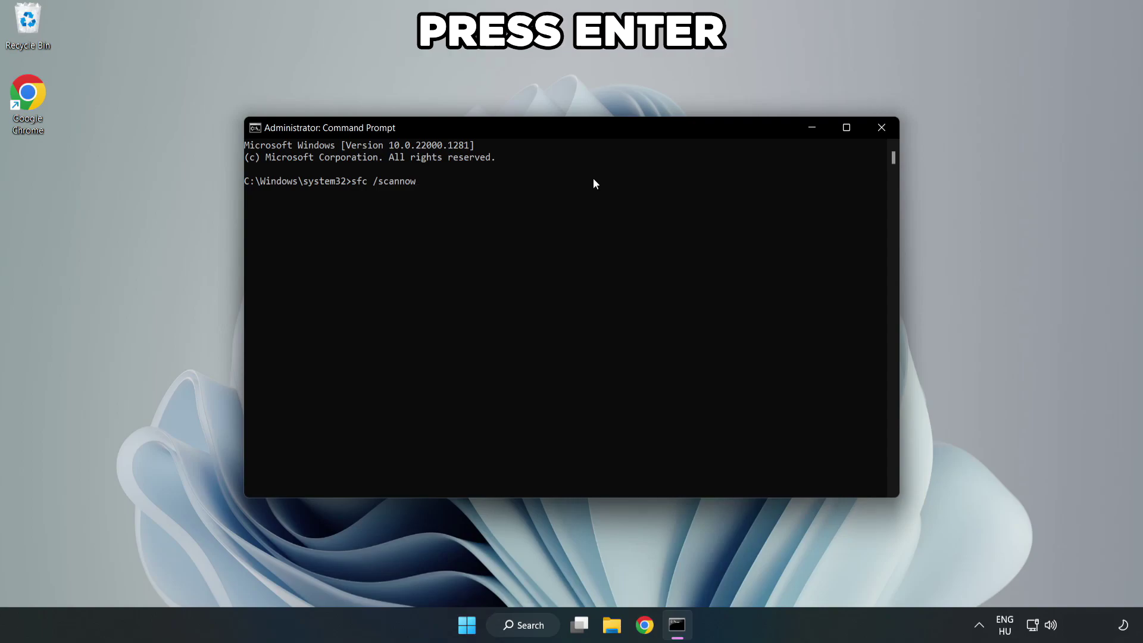
key("Return")
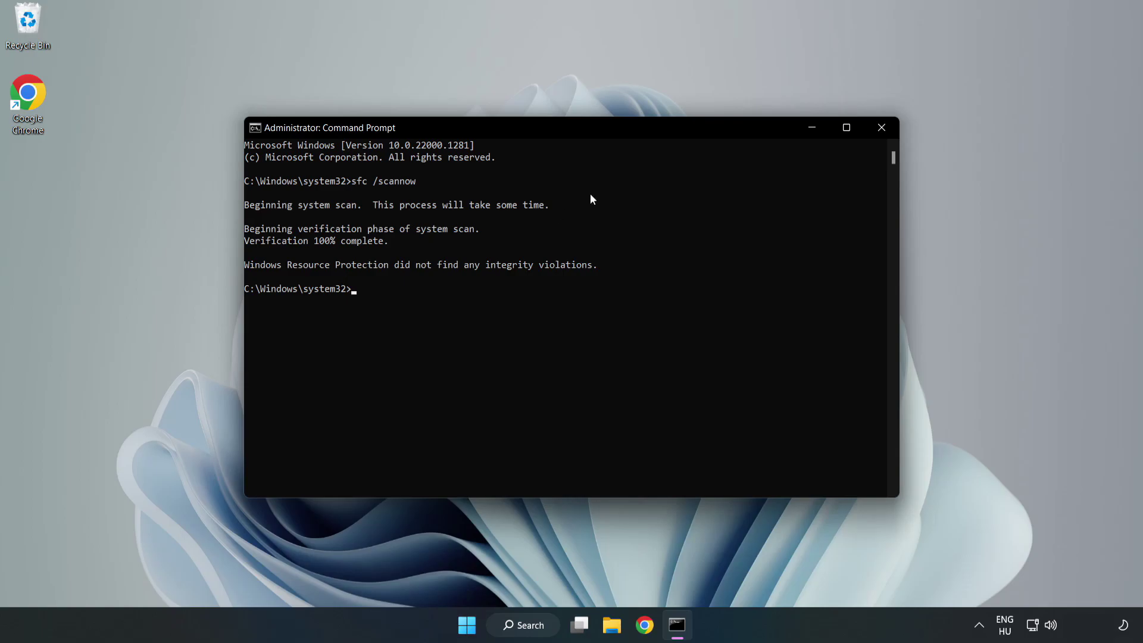
left_click(880, 132)
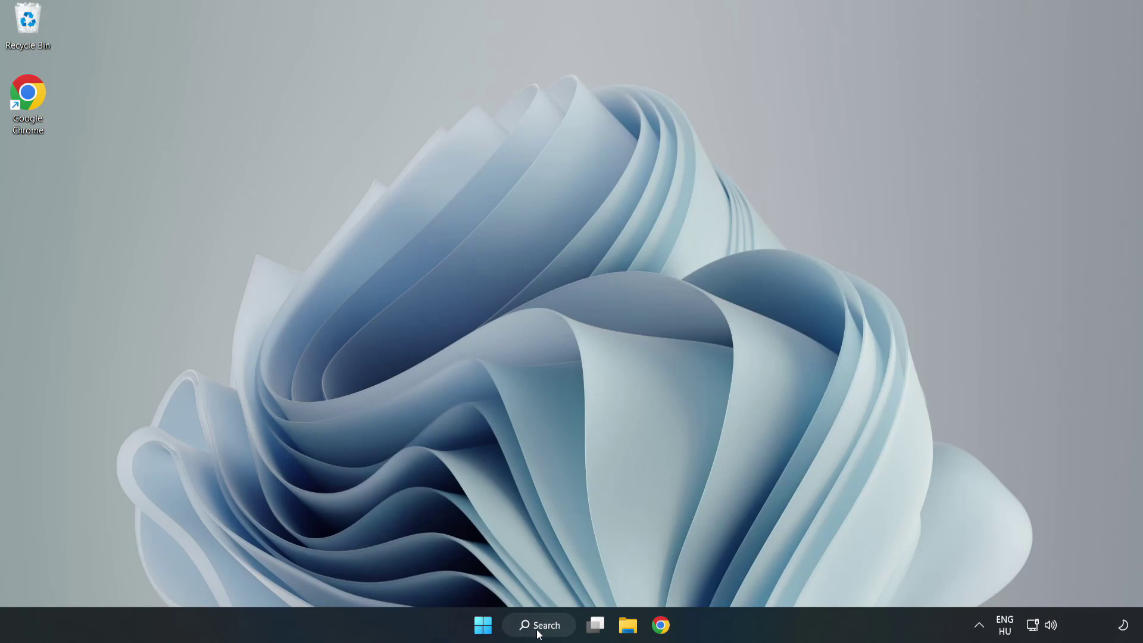
- Search for 'security' and launch the Windows Security app
left_click(539, 627)
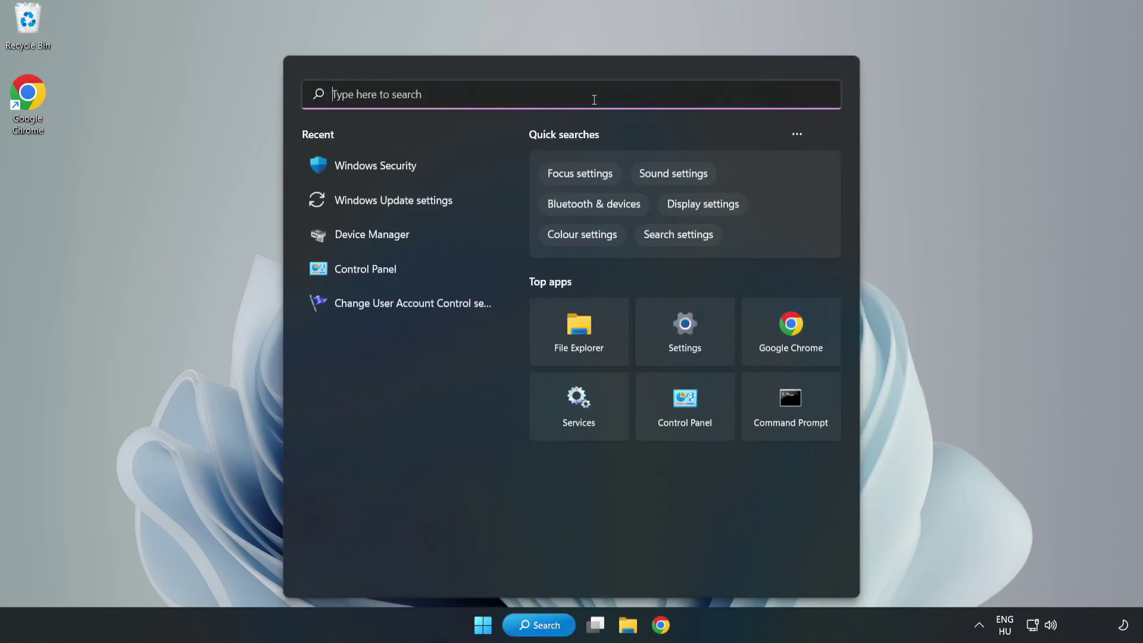
type("sec")
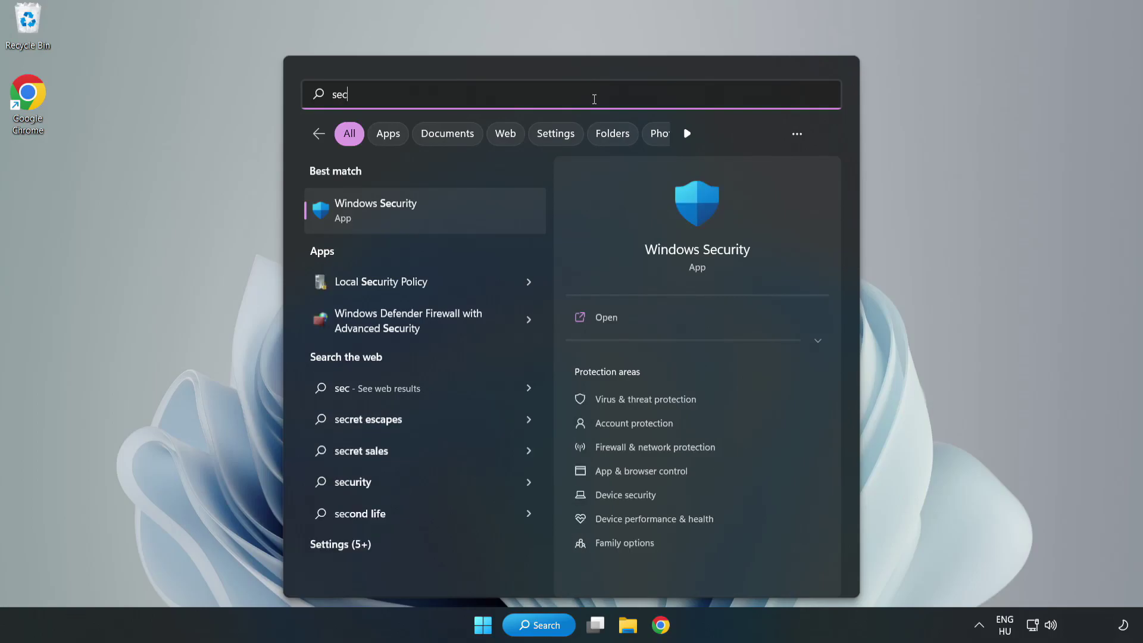
type("urity")
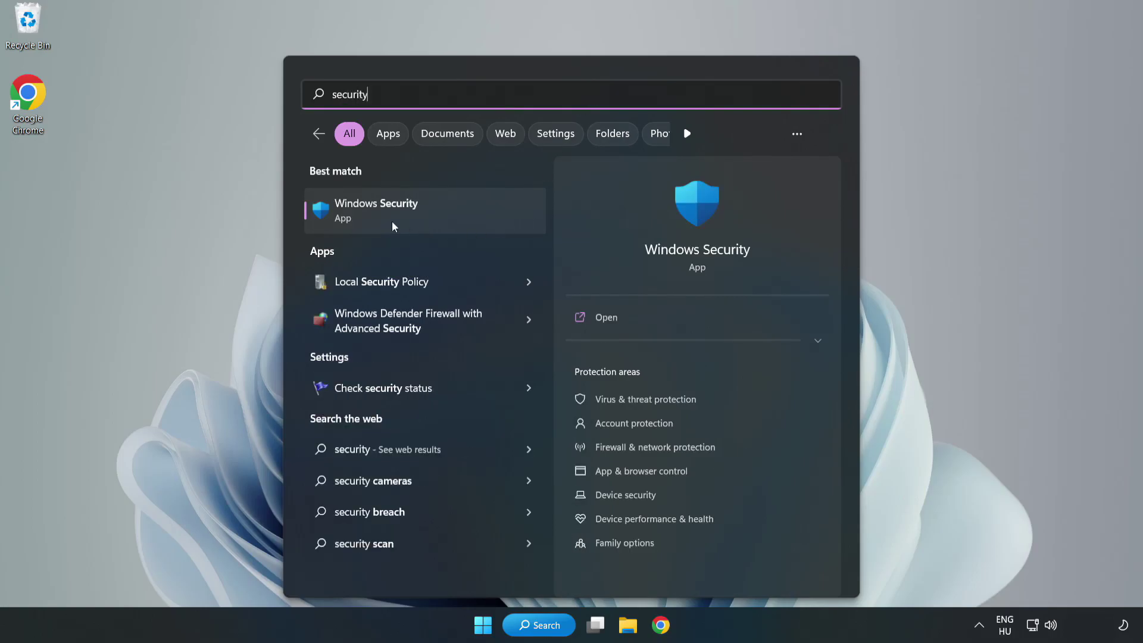
left_click(415, 222)
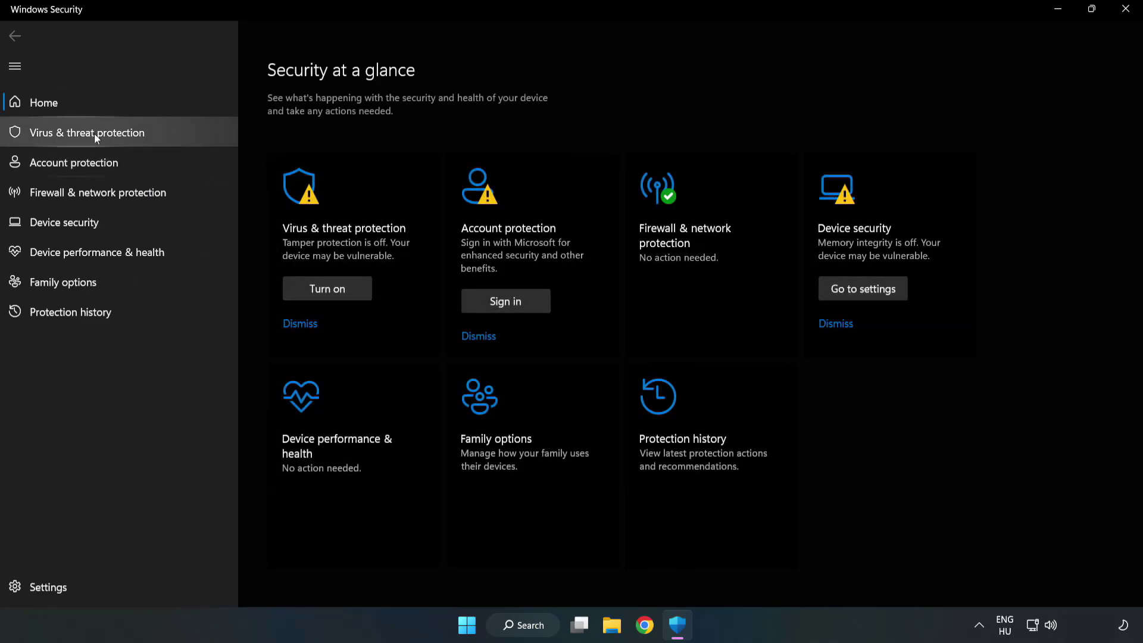
- Go to Virus & threat protection settings and scroll down to the Exclusions section
left_click(74, 137)
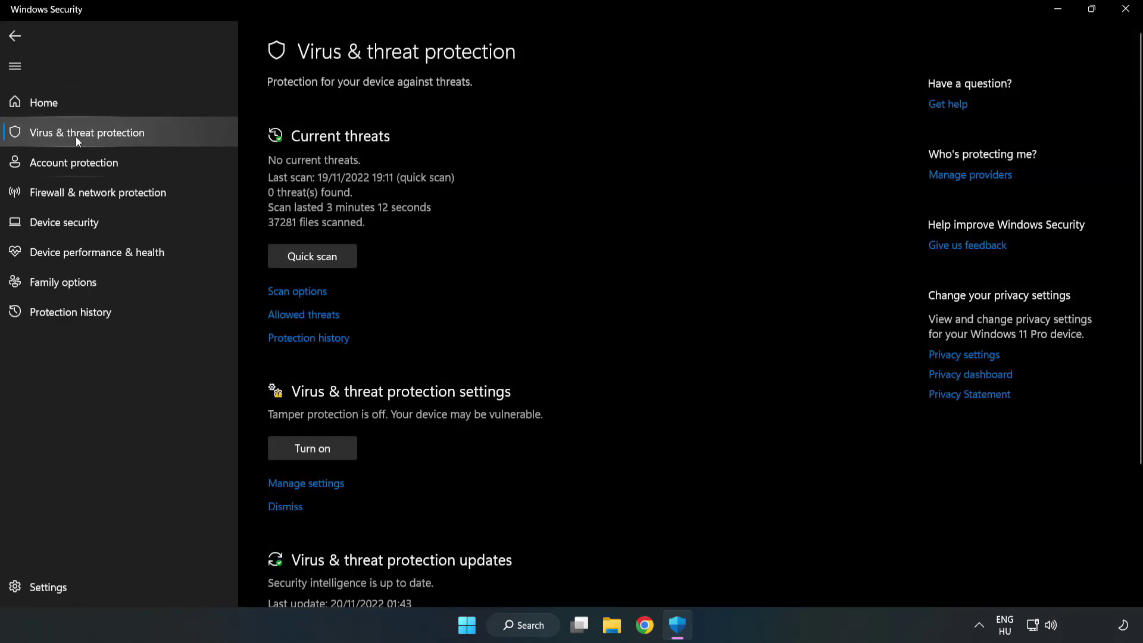
scroll(596, 232, "down", 2)
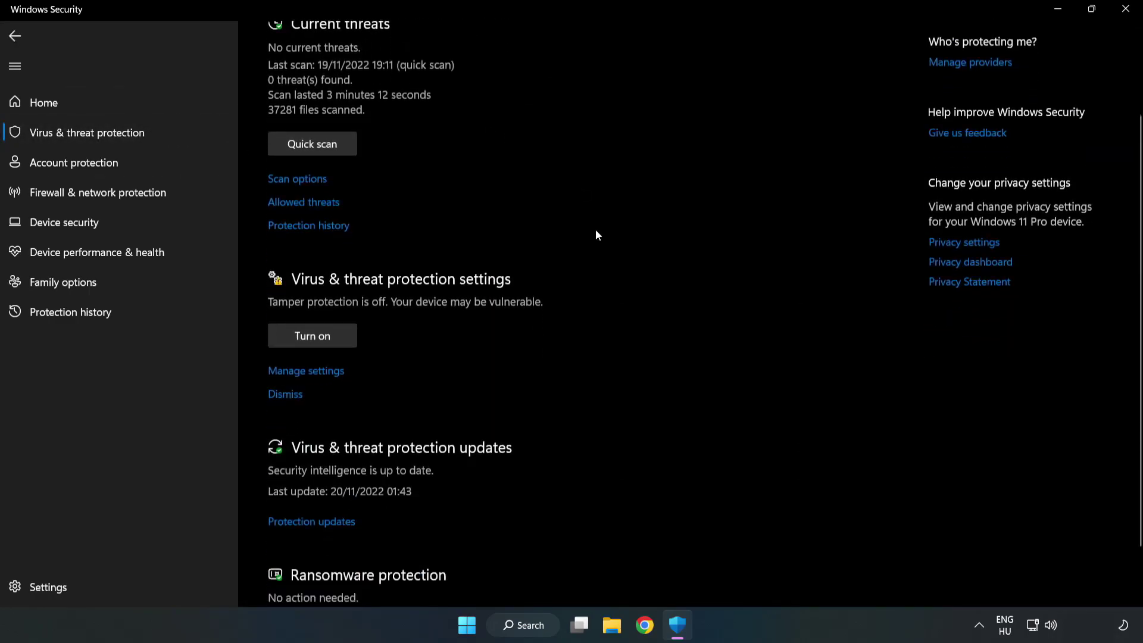
scroll(598, 234, "down", 1)
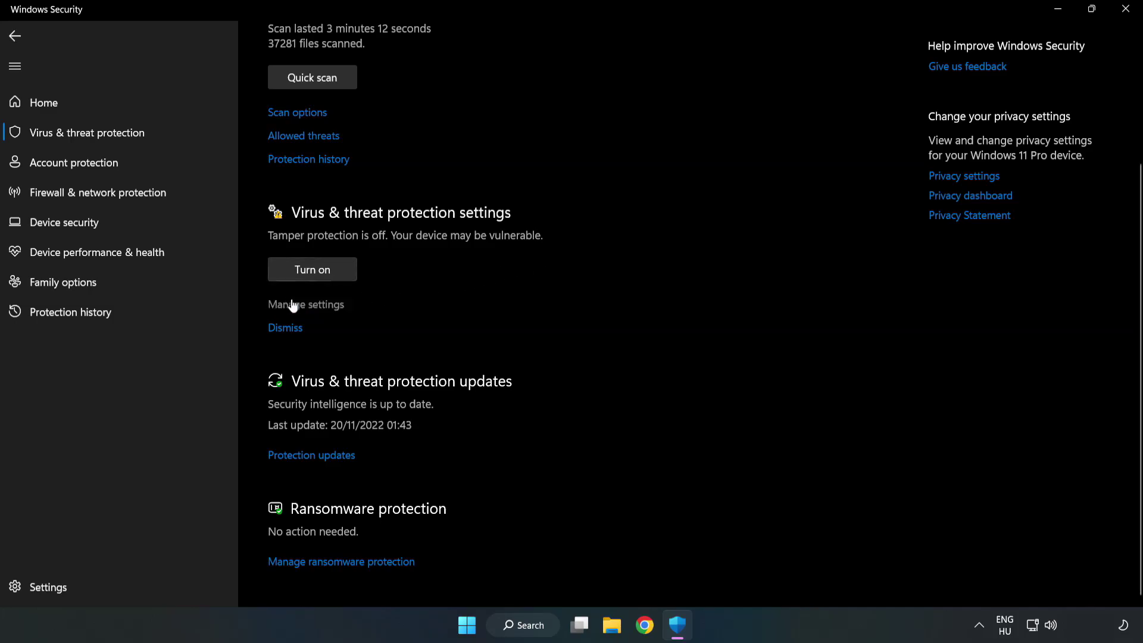
left_click(312, 305)
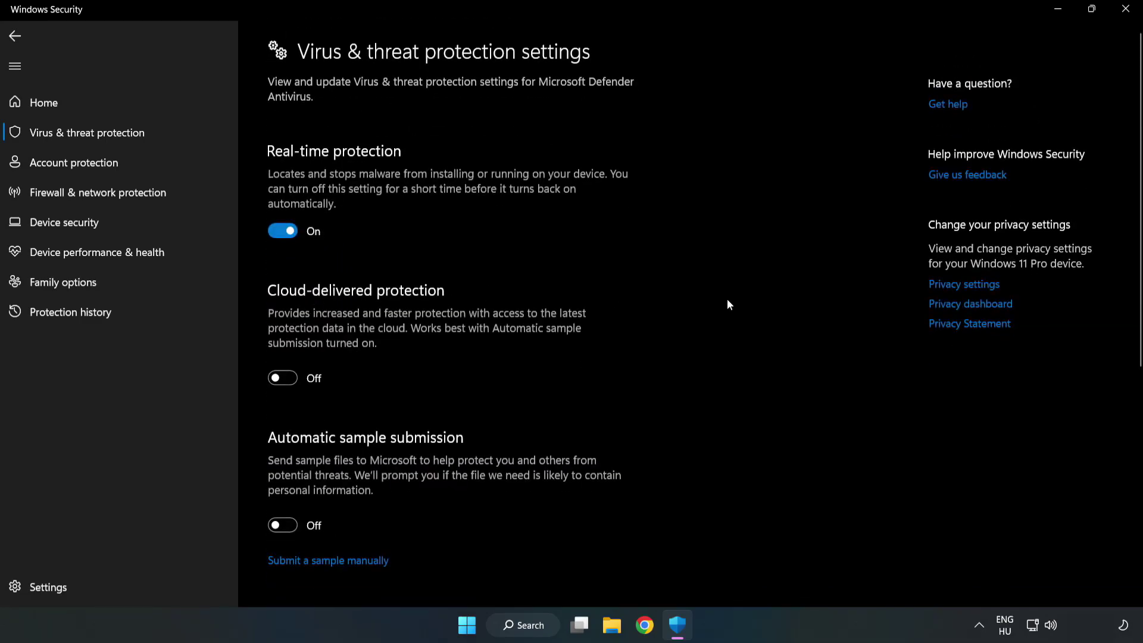
scroll(728, 299, "down", 6)
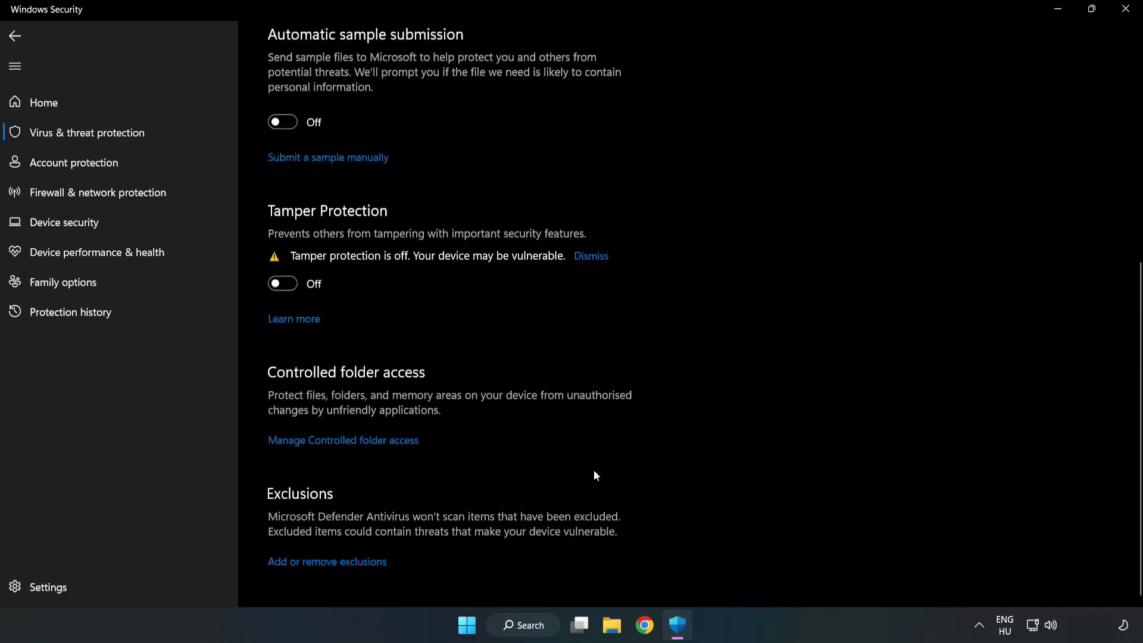
- Add a file exclusion for the NOT WORKING APP shortcut, which resolves to chrome.exe
left_click(337, 562)
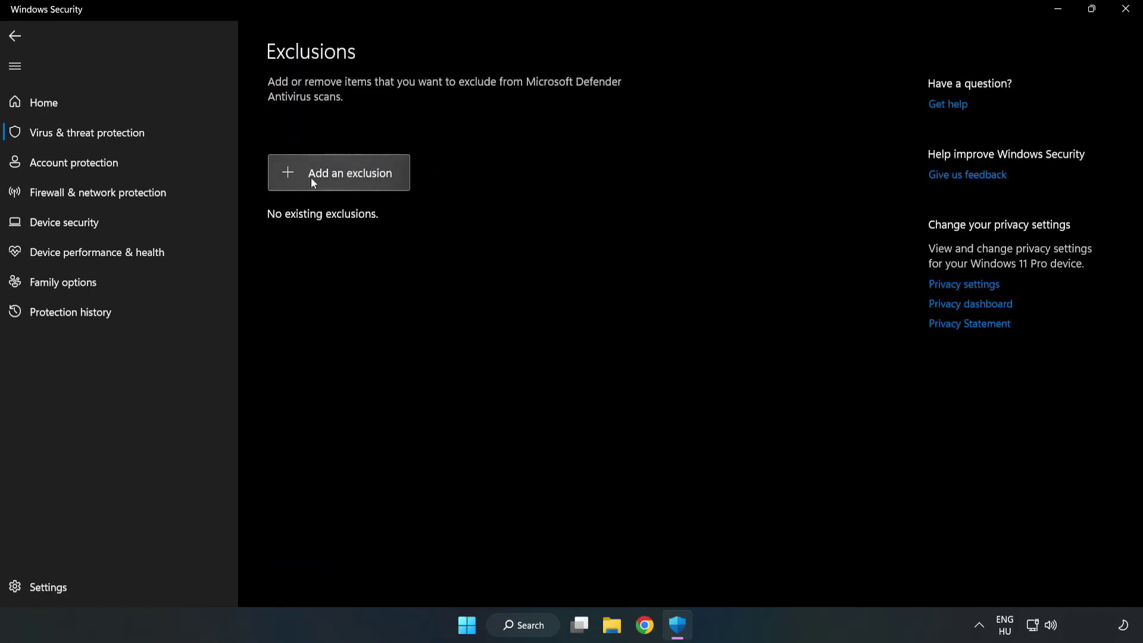
left_click(350, 181)
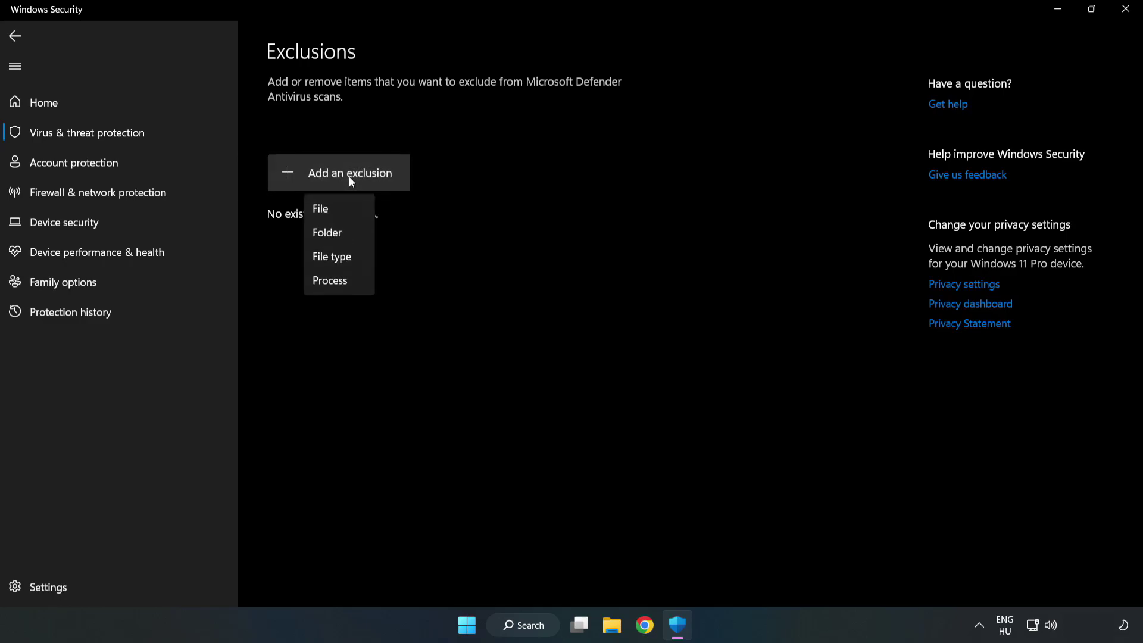
left_click(325, 212)
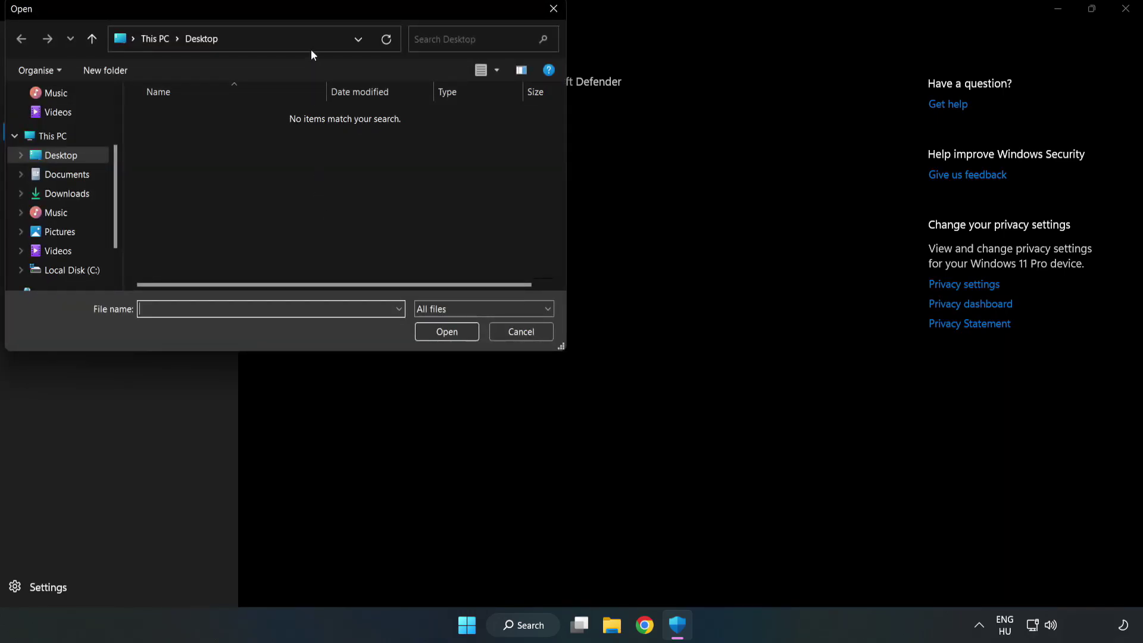
left_click_drag(309, 11, 527, 126)
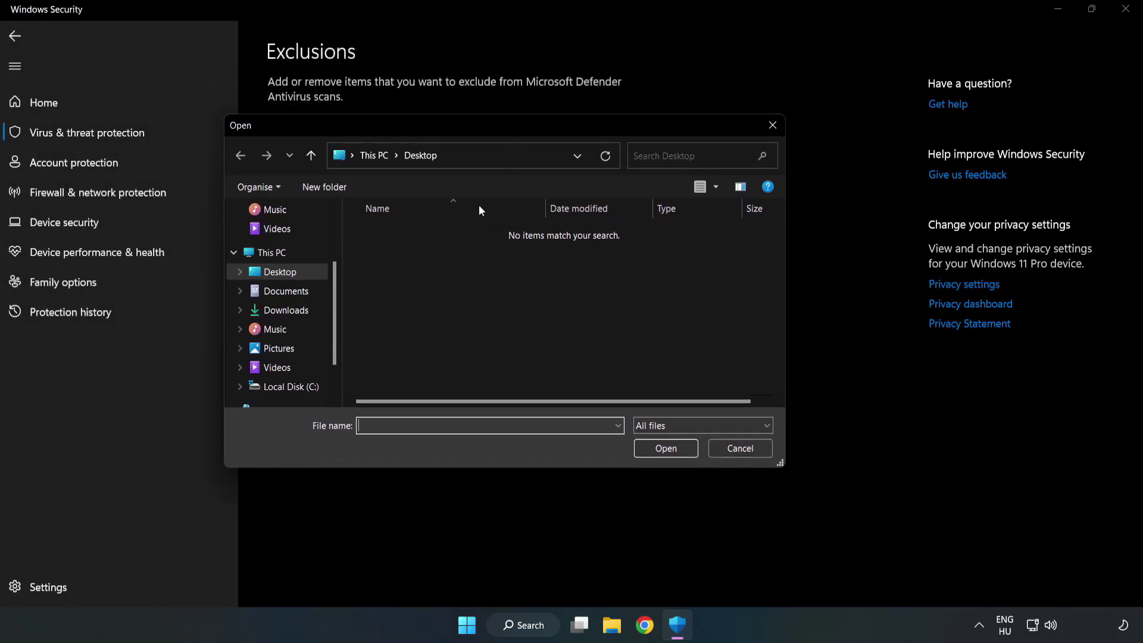
left_click(293, 387)
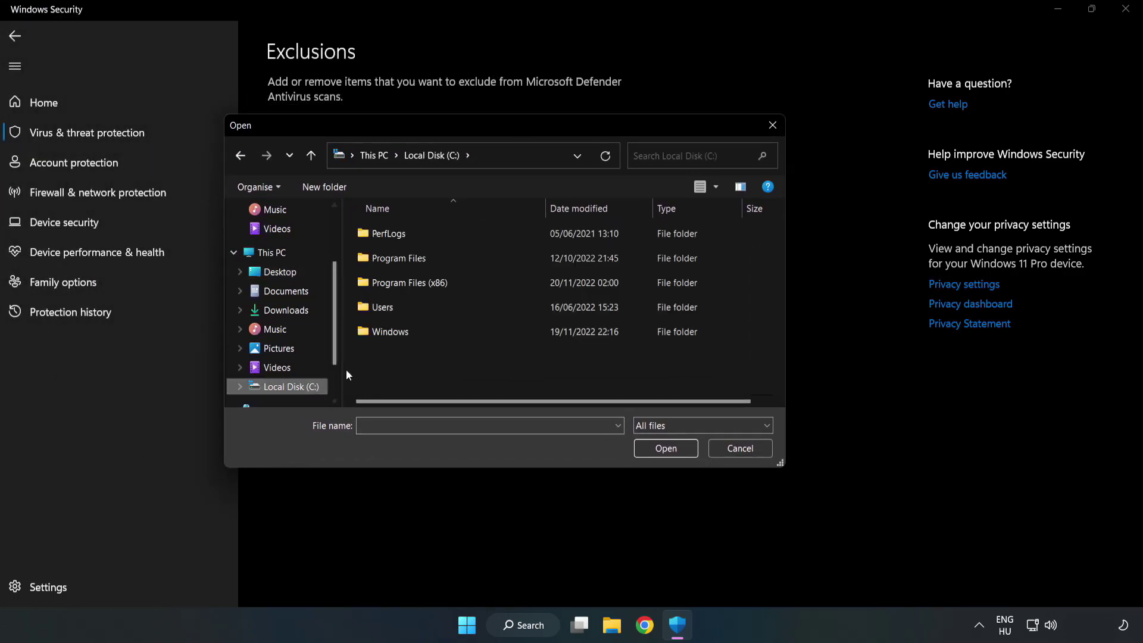
double_click(449, 284)
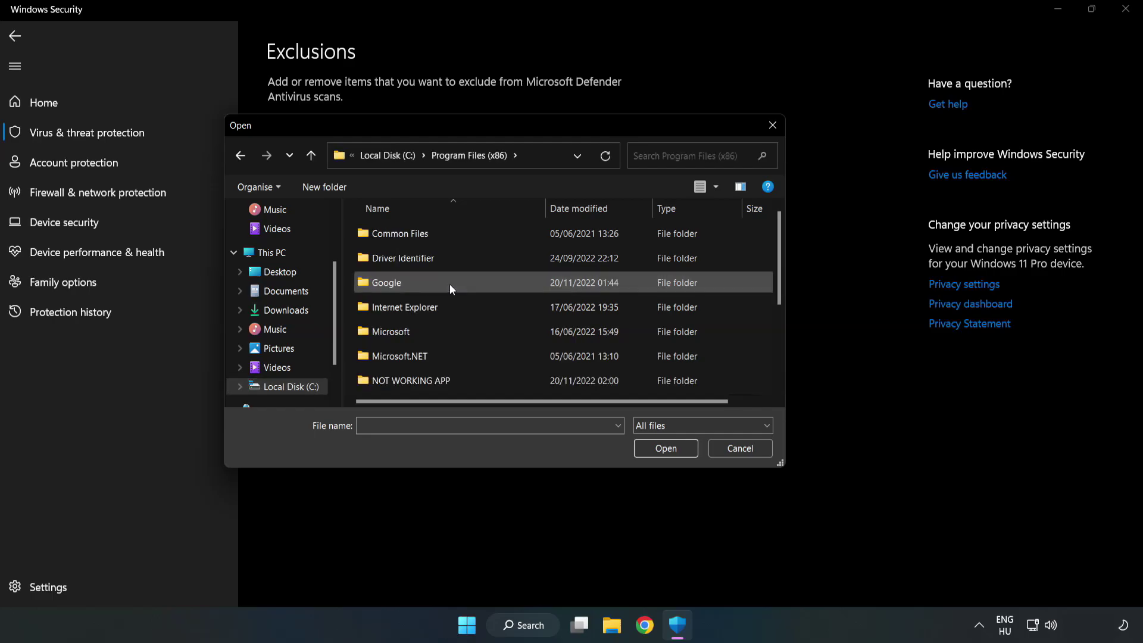
double_click(449, 380)
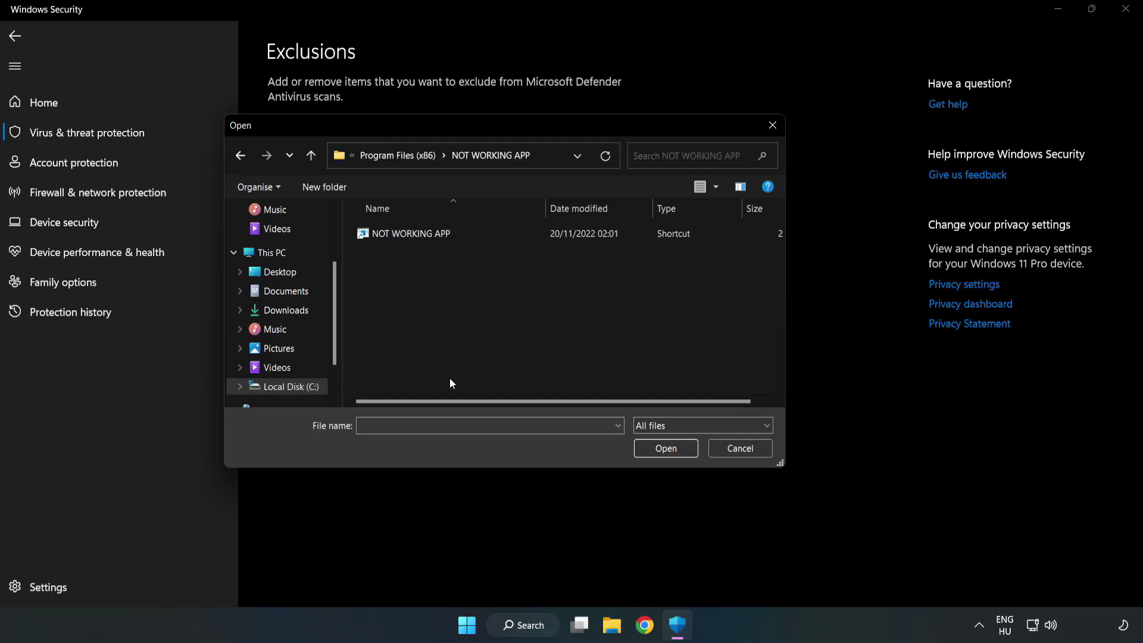
left_click(402, 233)
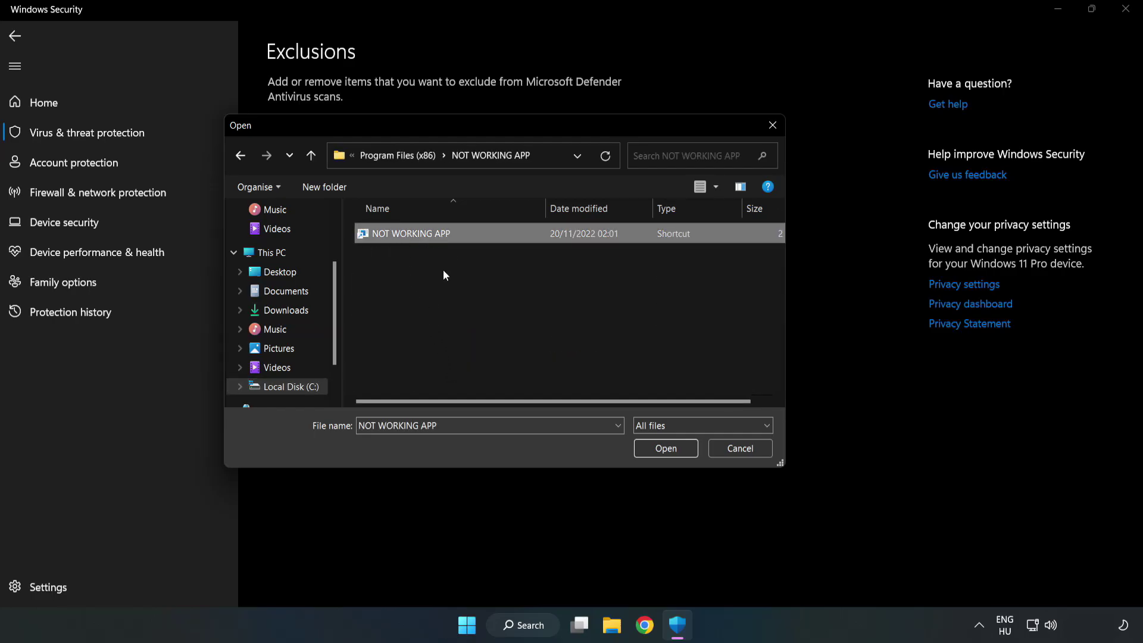
left_click(666, 451)
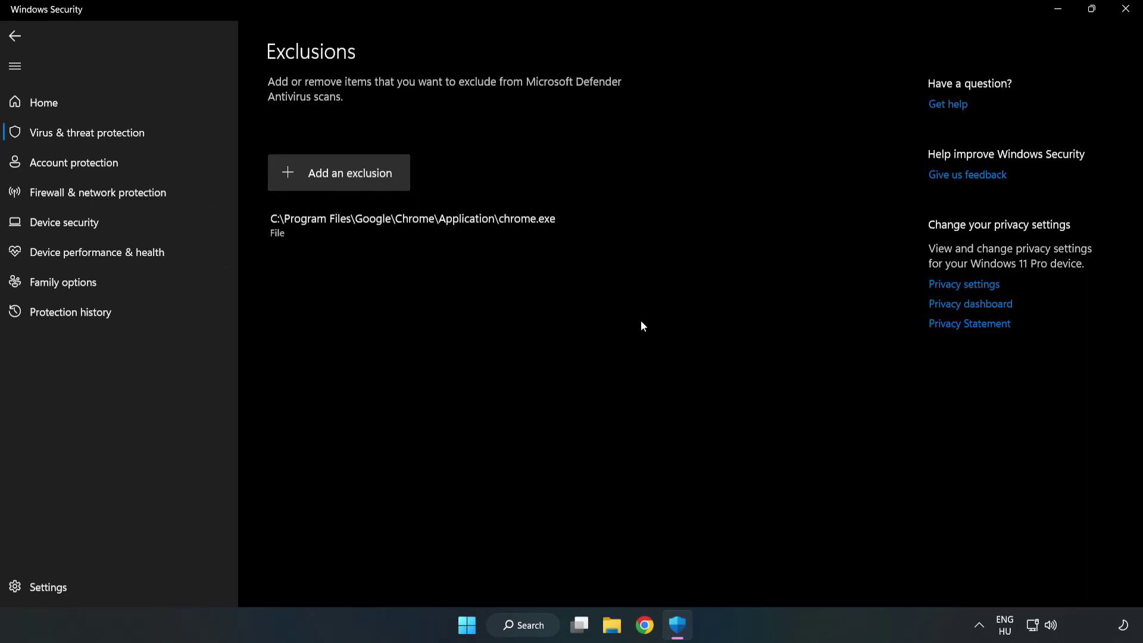
- Close Windows Security and bring up the Start menu's power options
left_click(1125, 15)
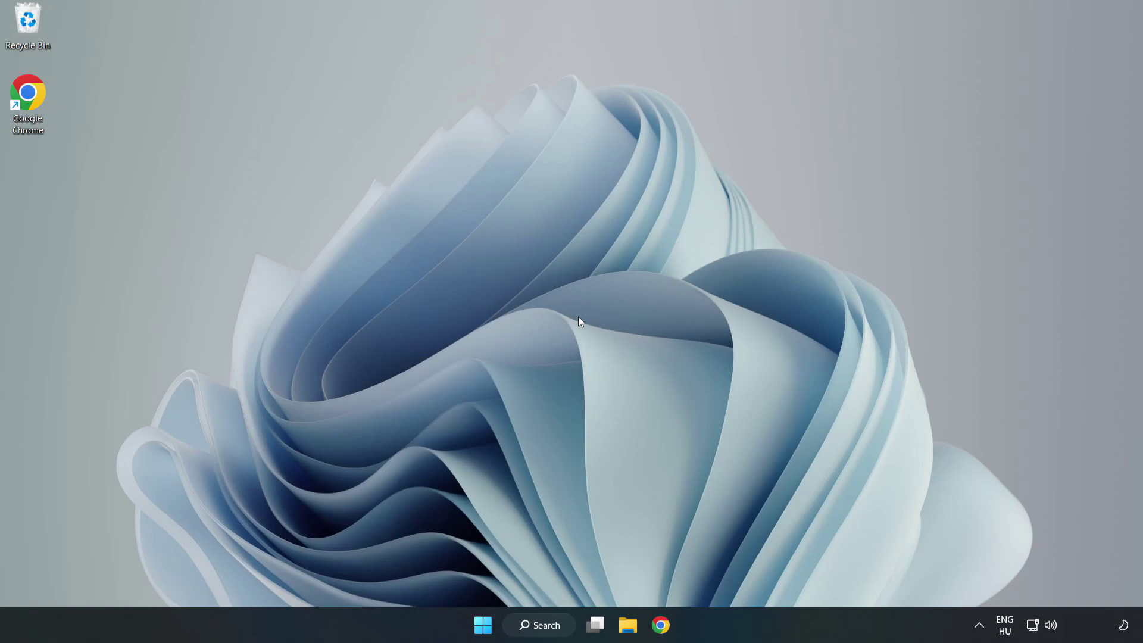
left_click(483, 624)
left_click(757, 573)
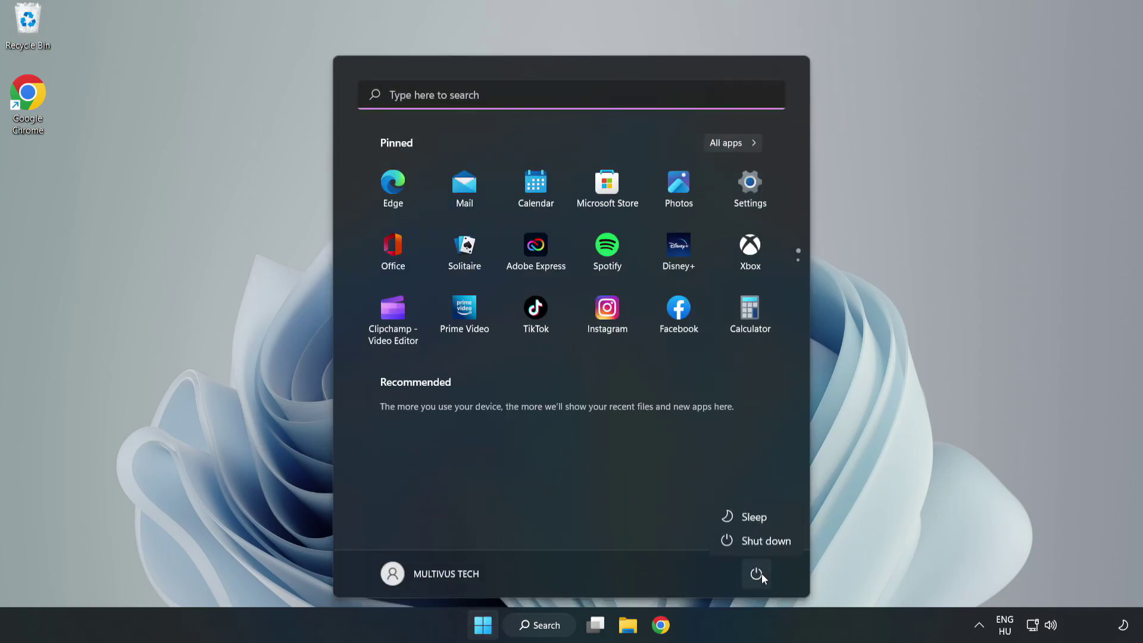